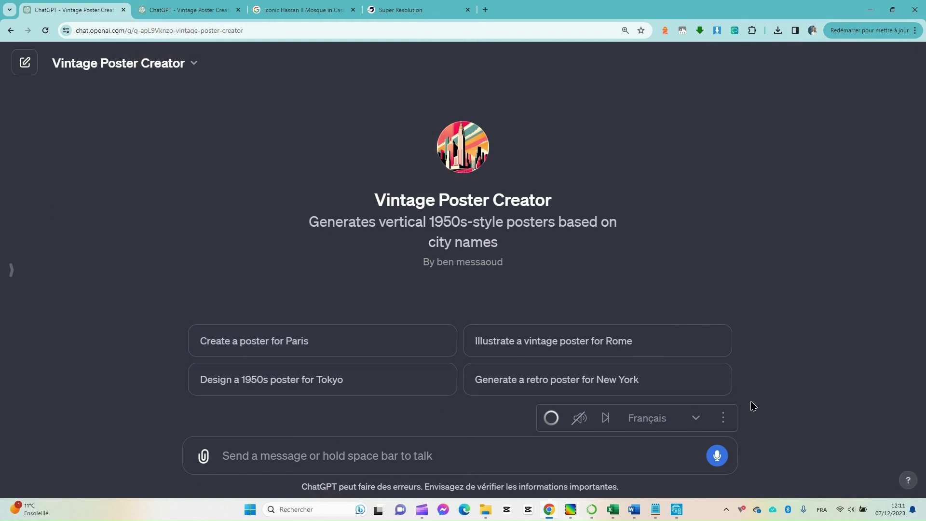
# Switch to the existing Vintage Poster Creator conversation and view the Paris poster at full size
pyautogui.moveTo(432, 221); pyautogui.dragTo(477, 222)
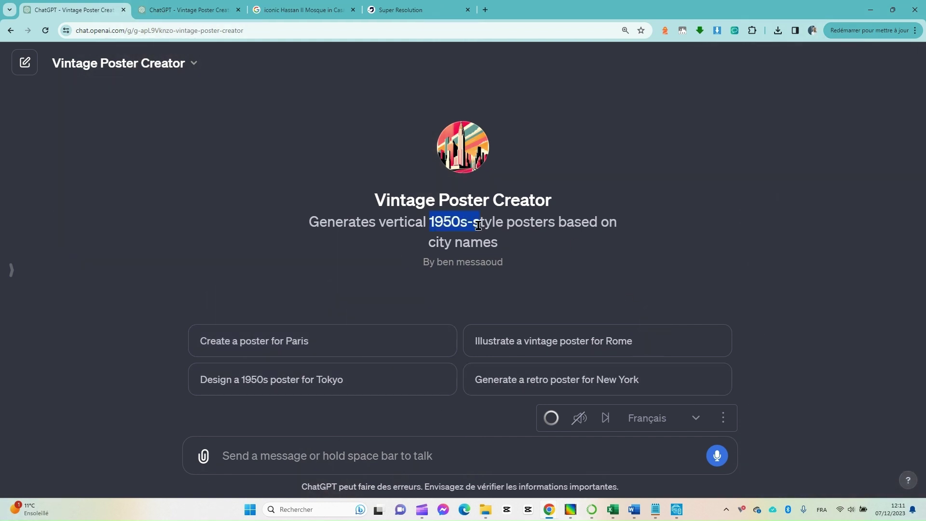
pyautogui.click(578, 253)
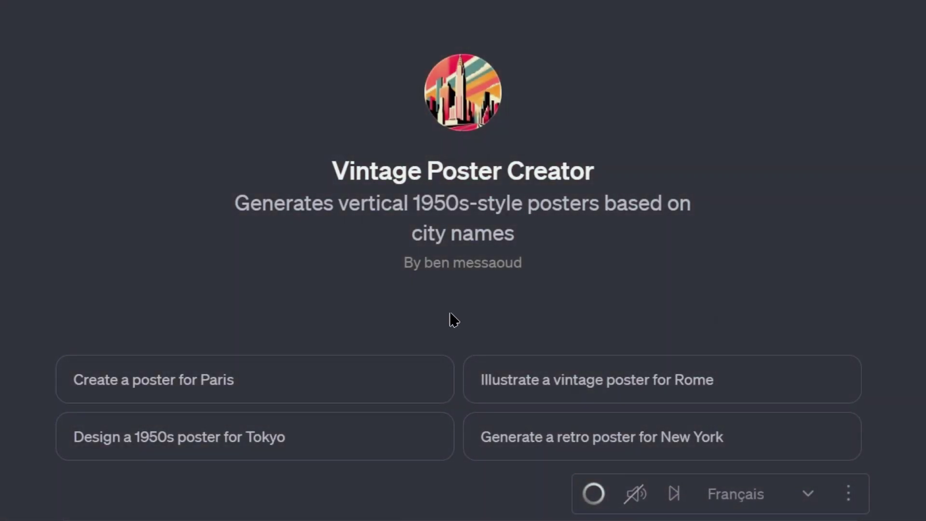
pyautogui.click(211, 7)
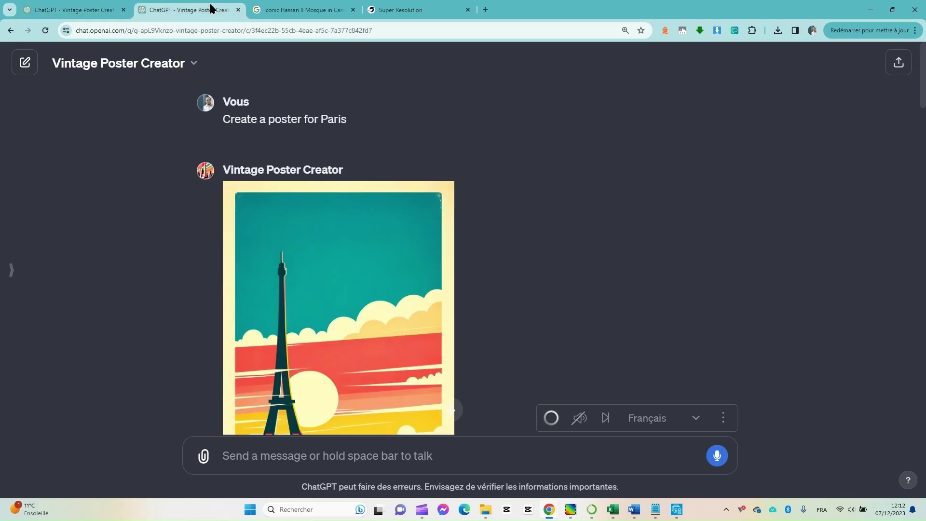
pyautogui.click(661, 242)
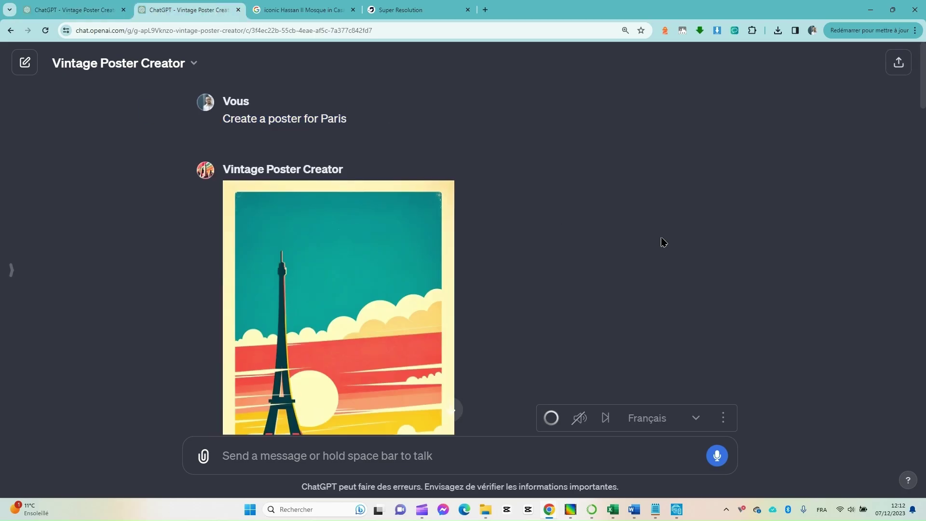
pyautogui.scroll(-3, 662, 243)
pyautogui.click(417, 221)
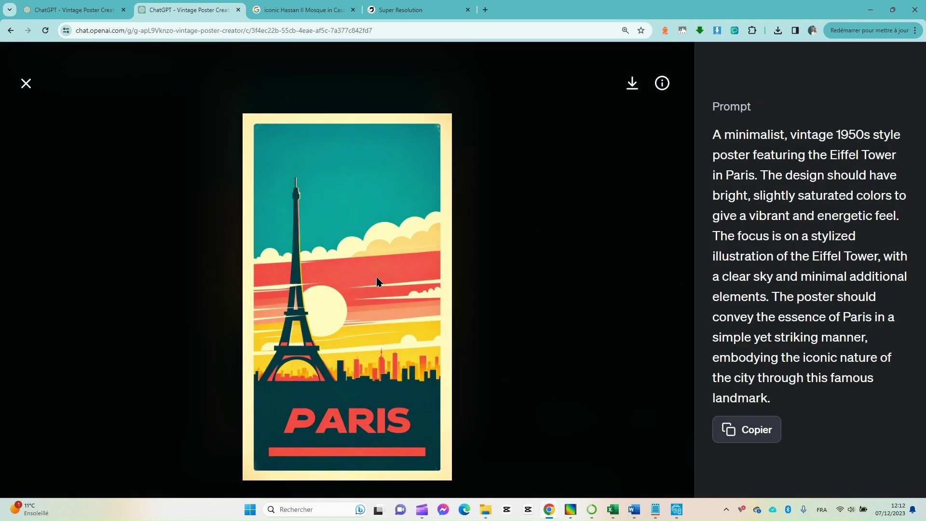
pyautogui.press('Escape')
# Find the Strasbourg request in the conversation and view its poster at full size
pyautogui.scroll(-7, 447, 306)
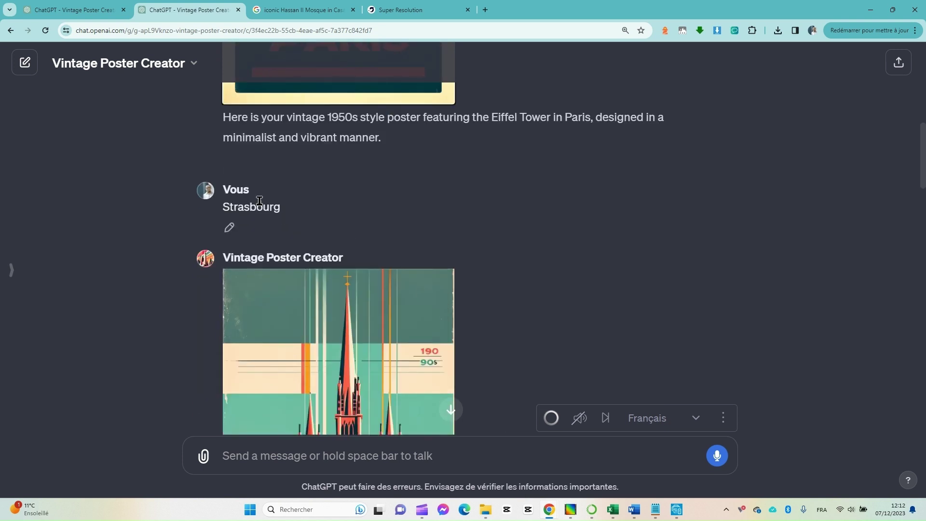
pyautogui.moveTo(223, 207); pyautogui.dragTo(310, 204)
pyautogui.scroll(-4, 642, 269)
pyautogui.click(342, 243)
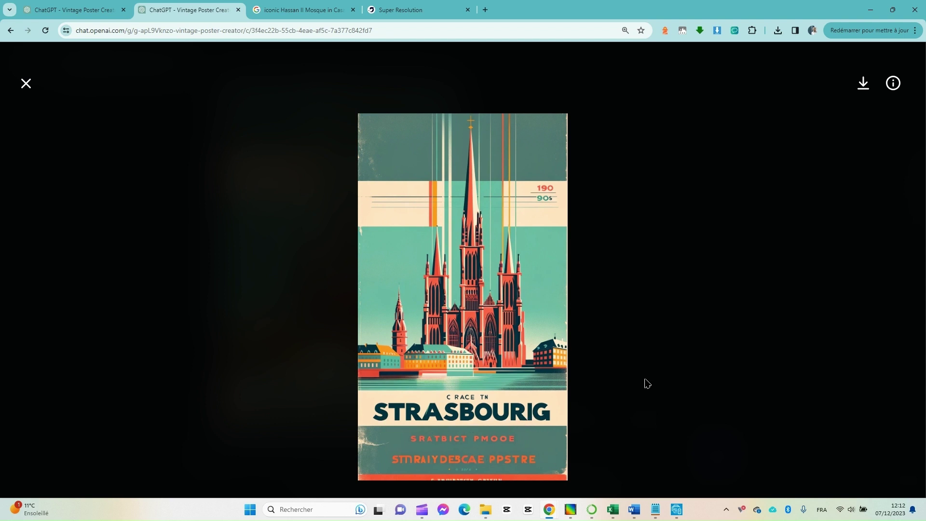
pyautogui.click(614, 298)
# Examine the poster generated for the "Rue de New York" request, from its prompt down to its title
pyautogui.scroll(-6, 320, 98)
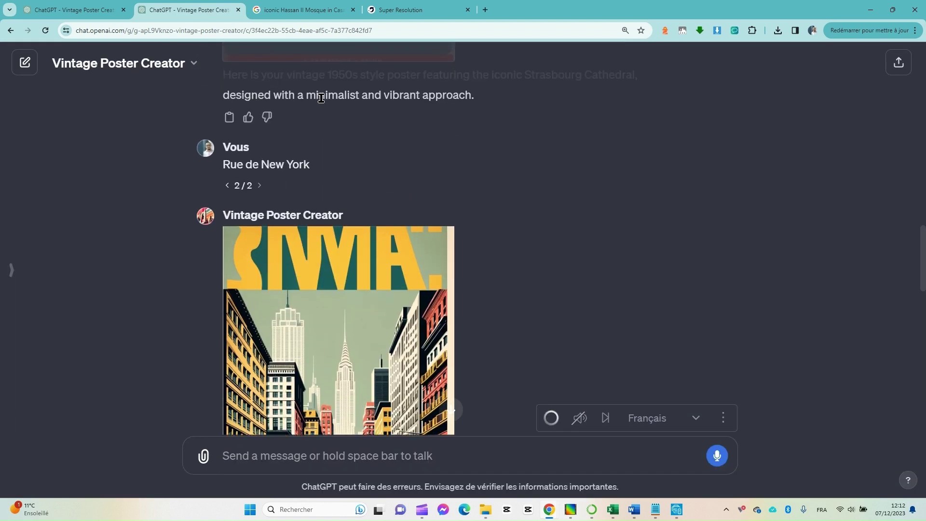
pyautogui.scroll(4, 363, 171)
pyautogui.scroll(-5, 295, 172)
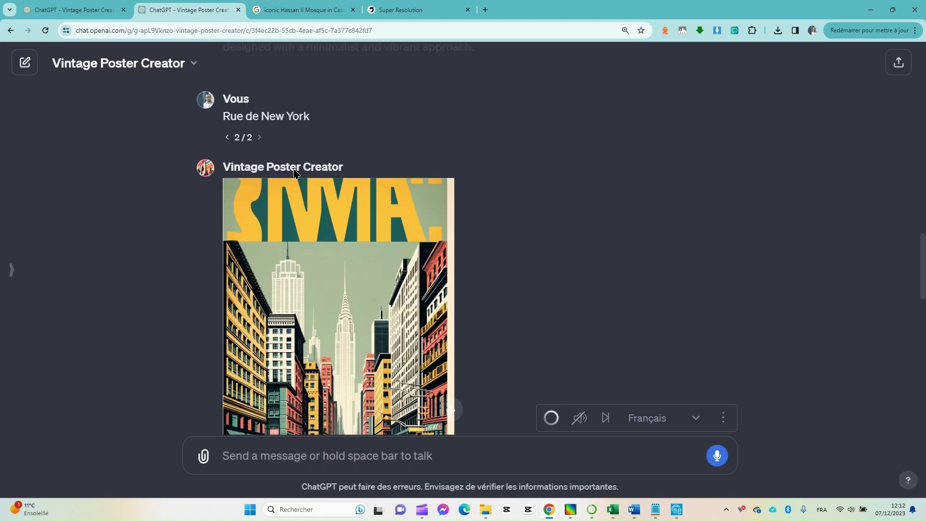
pyautogui.scroll(-3, 543, 253)
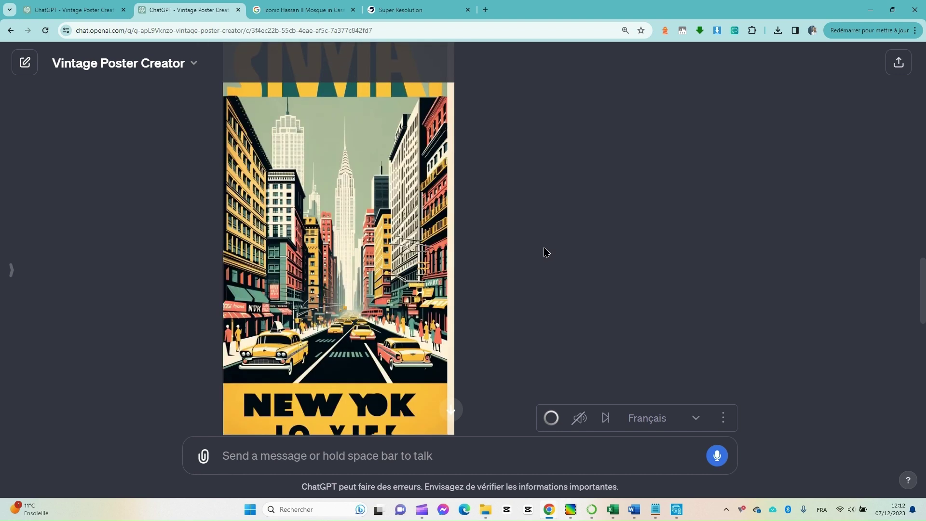
pyautogui.scroll(-1, 551, 273)
pyautogui.scroll(1, 552, 273)
pyautogui.click(343, 268)
pyautogui.click(343, 267)
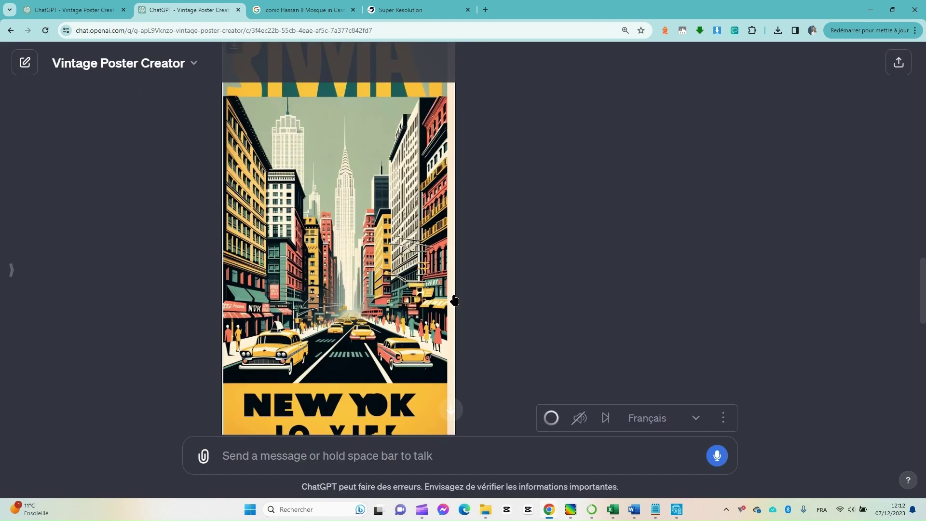
# Examine the Casablanca poster and its accompanying description further down the conversation
pyautogui.scroll(-10, 453, 285)
pyautogui.scroll(2, 297, 161)
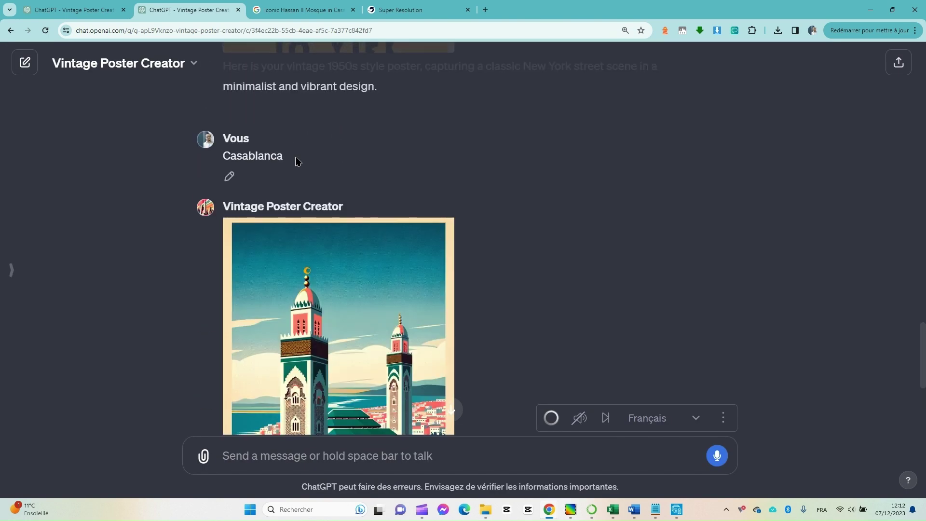
pyautogui.scroll(-4, 620, 258)
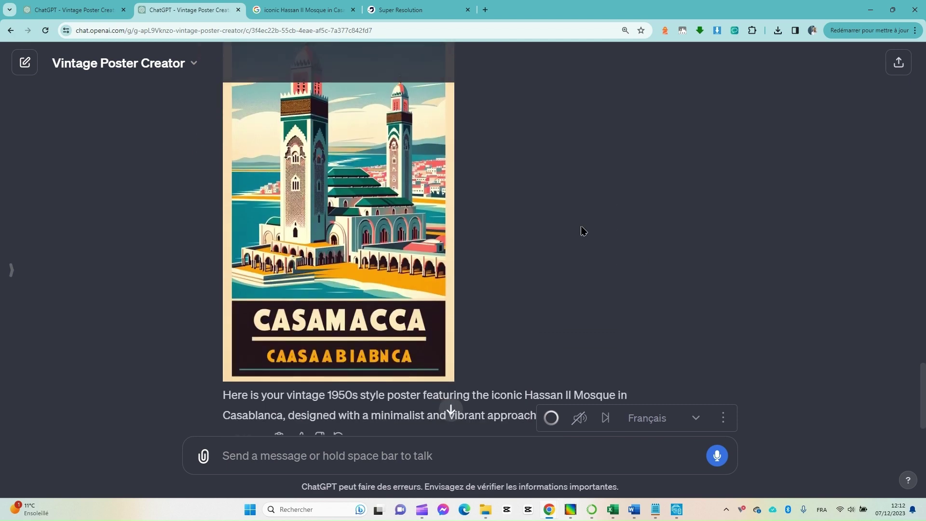
pyautogui.scroll(2, 367, 168)
pyautogui.scroll(-3, 504, 279)
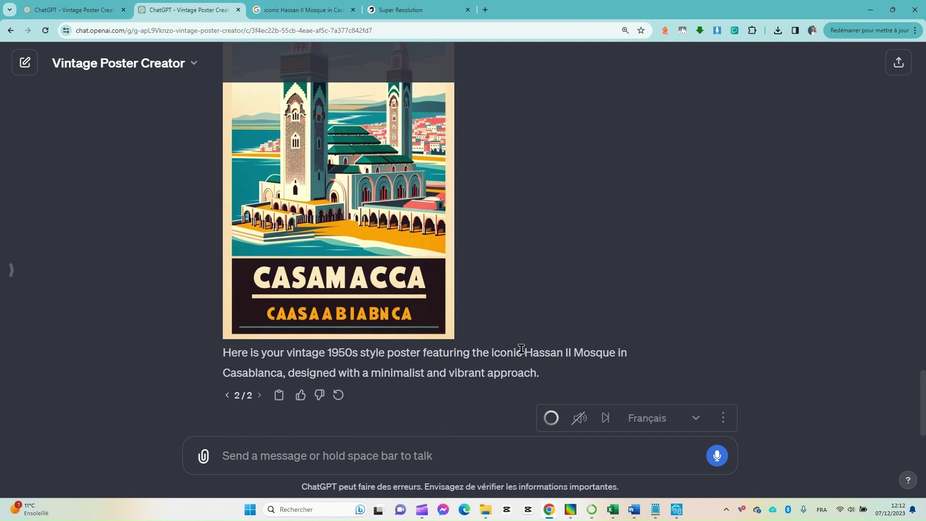
pyautogui.scroll(1, 505, 254)
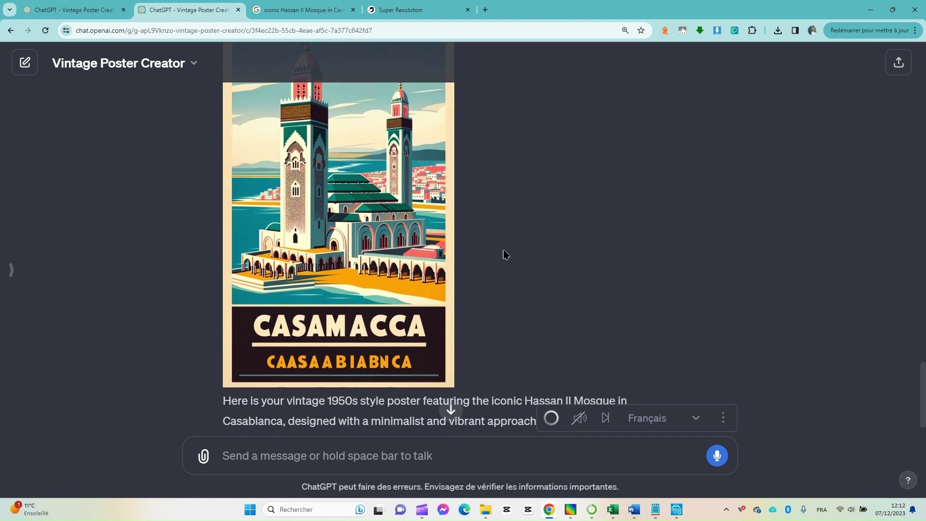
pyautogui.scroll(1, 432, 253)
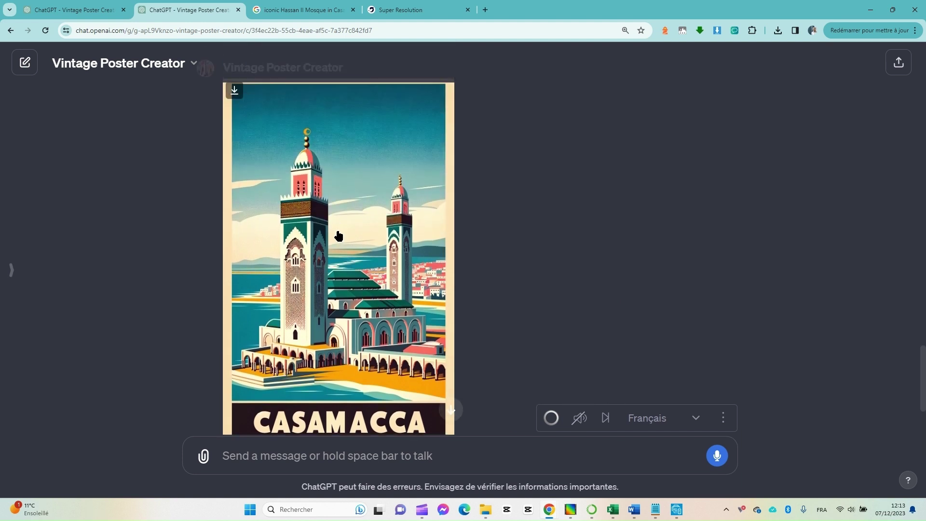
# Compare the Casablanca poster with the real Hassan II Mosque photo in the Google image results
pyautogui.click(285, 7)
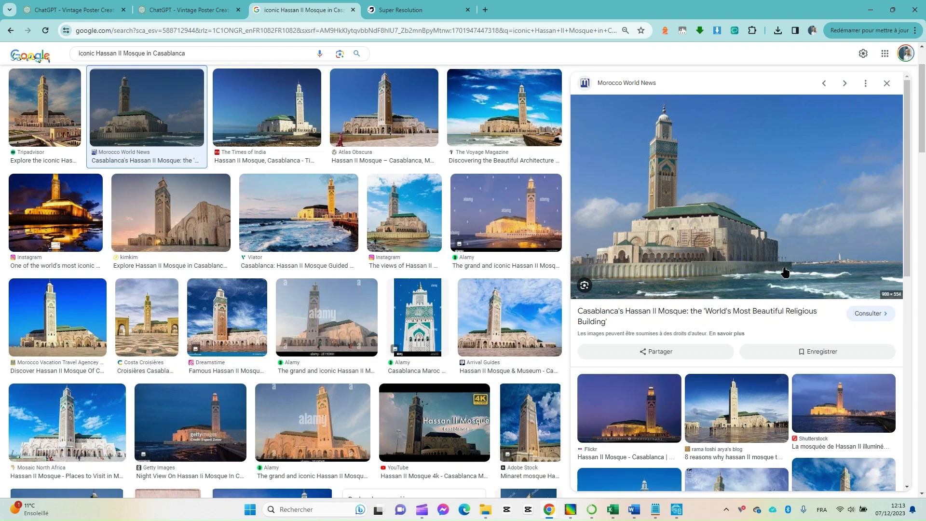
pyautogui.click(210, 8)
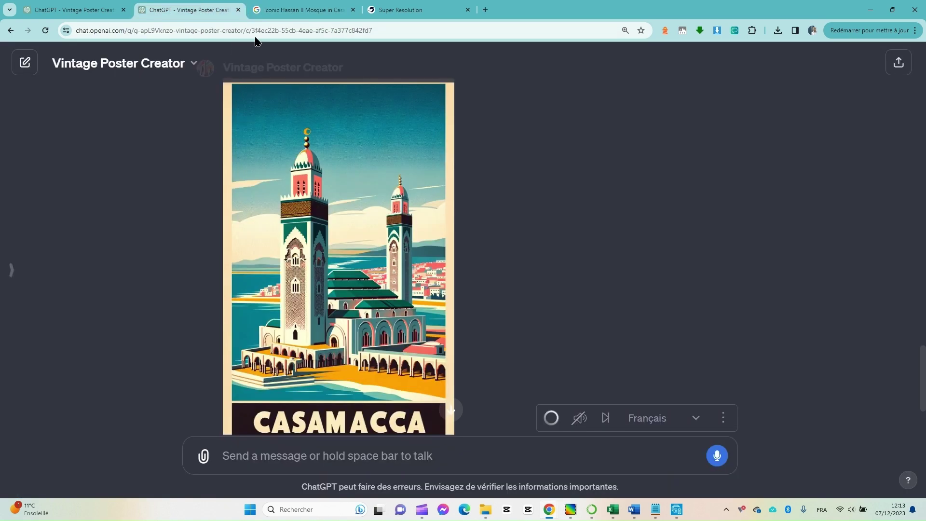
pyautogui.click(289, 7)
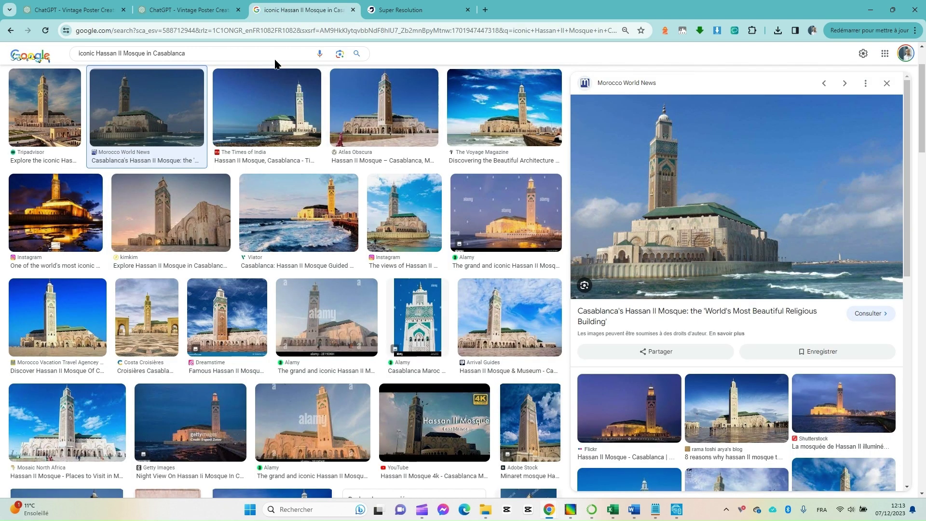
pyautogui.click(210, 8)
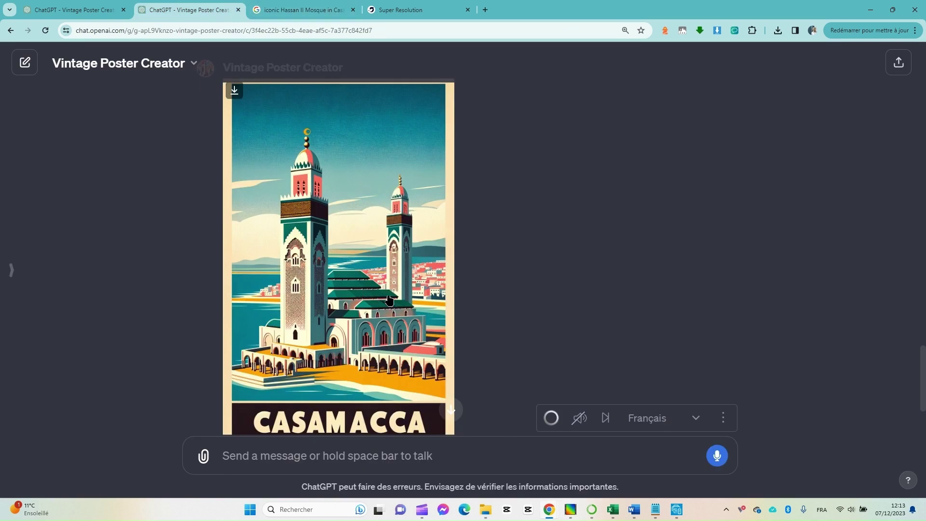
pyautogui.click(304, 8)
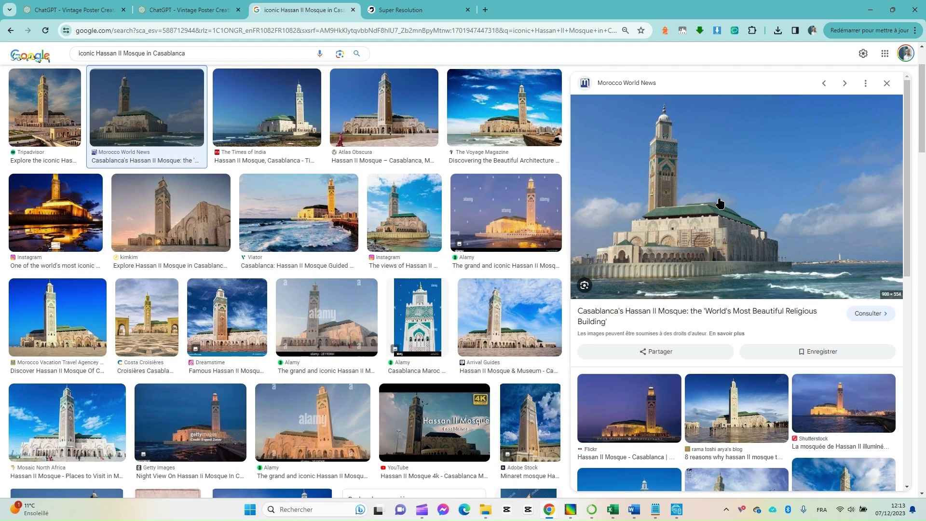
pyautogui.click(235, 7)
pyautogui.click(272, 8)
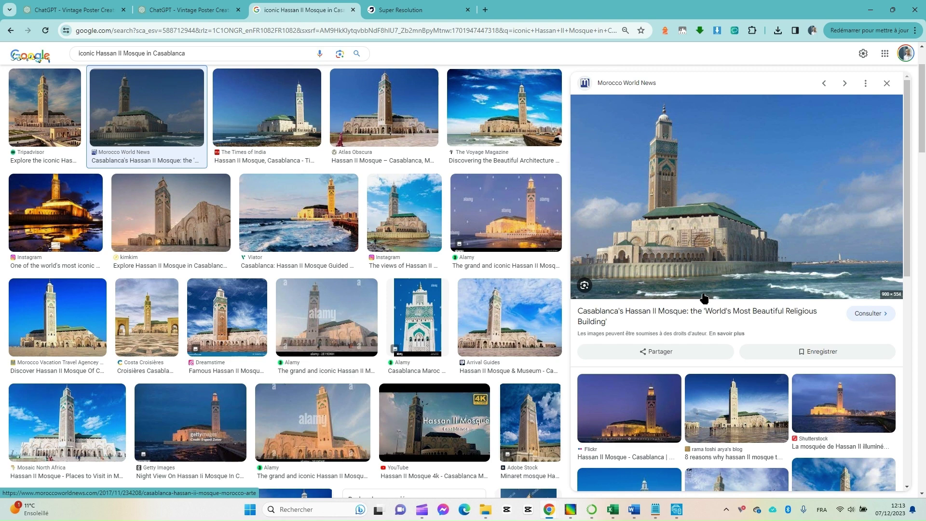
pyautogui.scroll(-2, 703, 299)
pyautogui.click(188, 10)
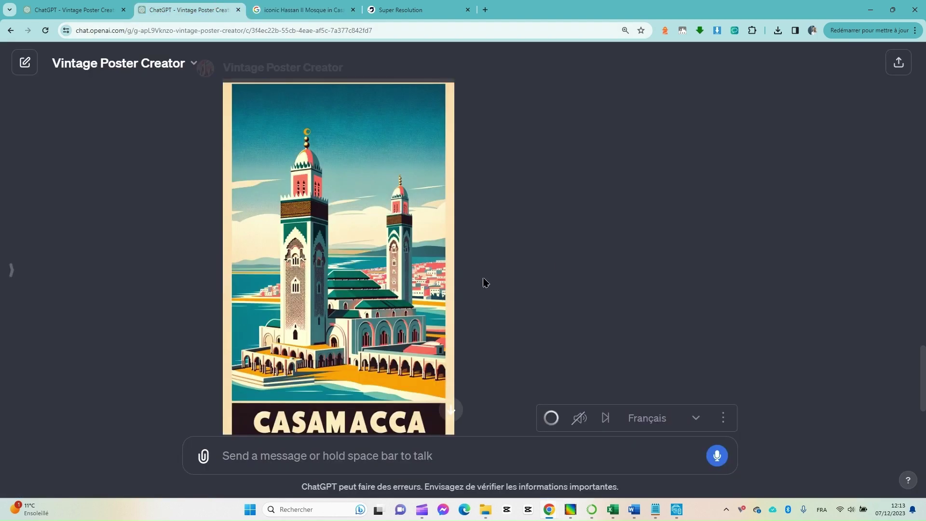
# View the first version of the Casablanca poster response, and return to the second version for comparison
pyautogui.scroll(-1, 454, 274)
pyautogui.scroll(1, 454, 273)
pyautogui.scroll(-1, 494, 319)
pyautogui.scroll(-1, 473, 304)
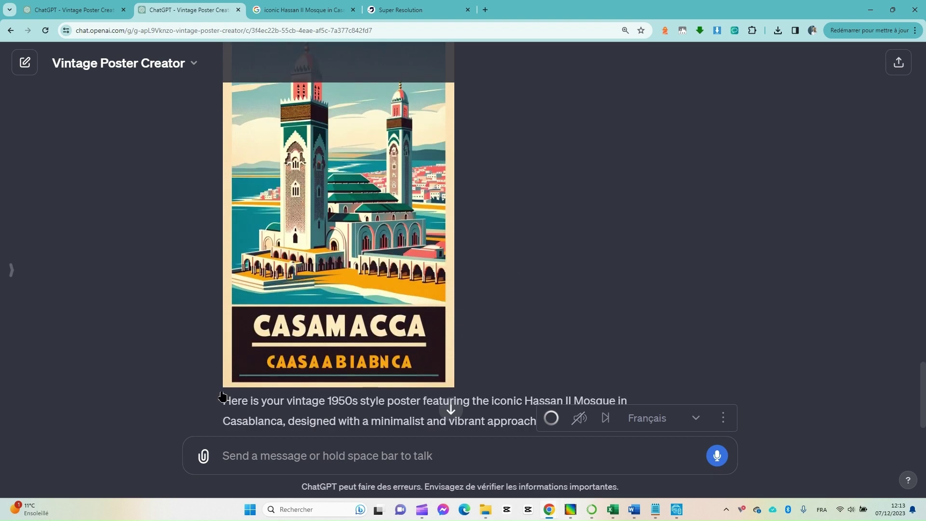
pyautogui.scroll(1, 500, 316)
pyautogui.scroll(-2, 265, 374)
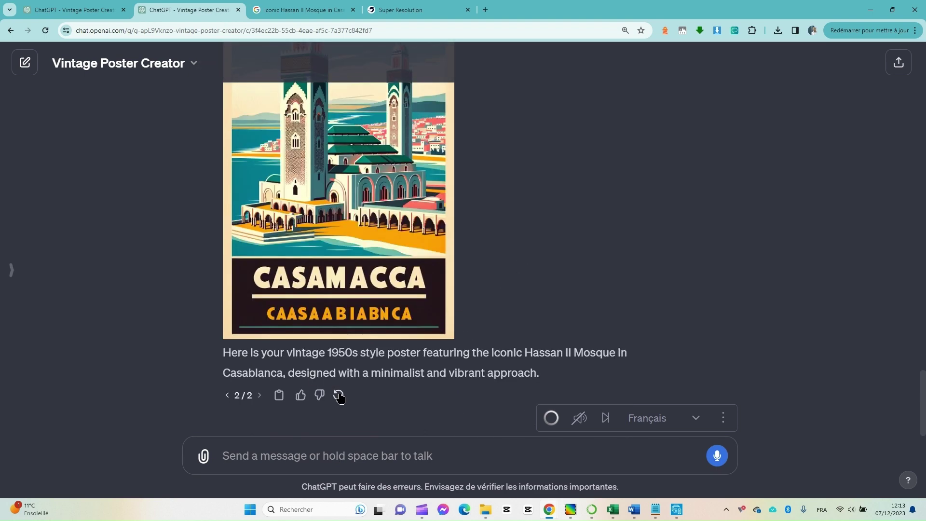
pyautogui.click(228, 395)
pyautogui.scroll(2, 409, 241)
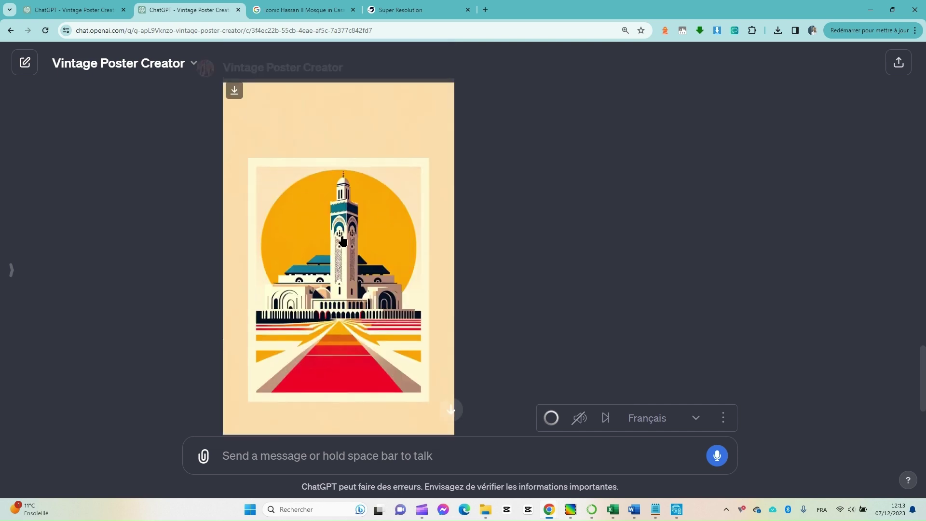
pyautogui.scroll(-2, 354, 333)
pyautogui.click(261, 396)
pyautogui.scroll(2, 469, 179)
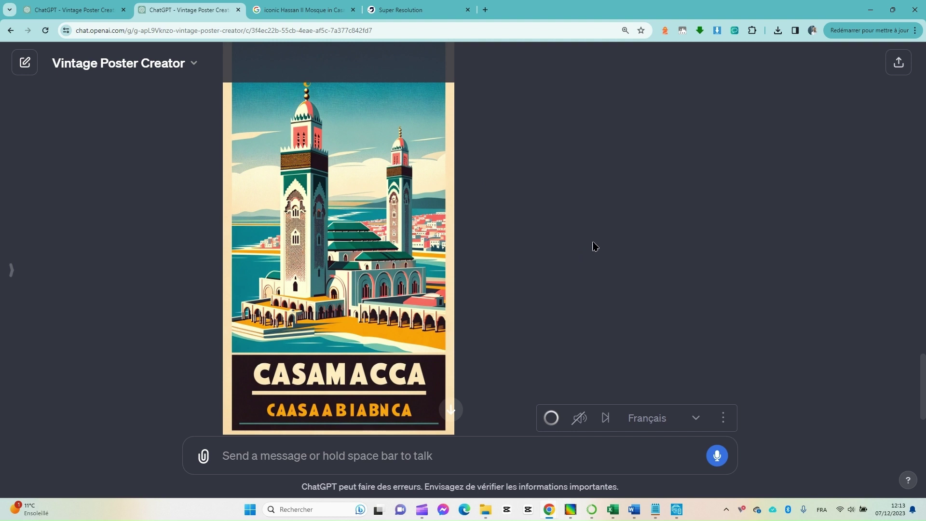
# Switch to PhotoFiltre, open the downloaded DALL-E Strasbourg poster image there, and maximize the program window
pyautogui.click(574, 511)
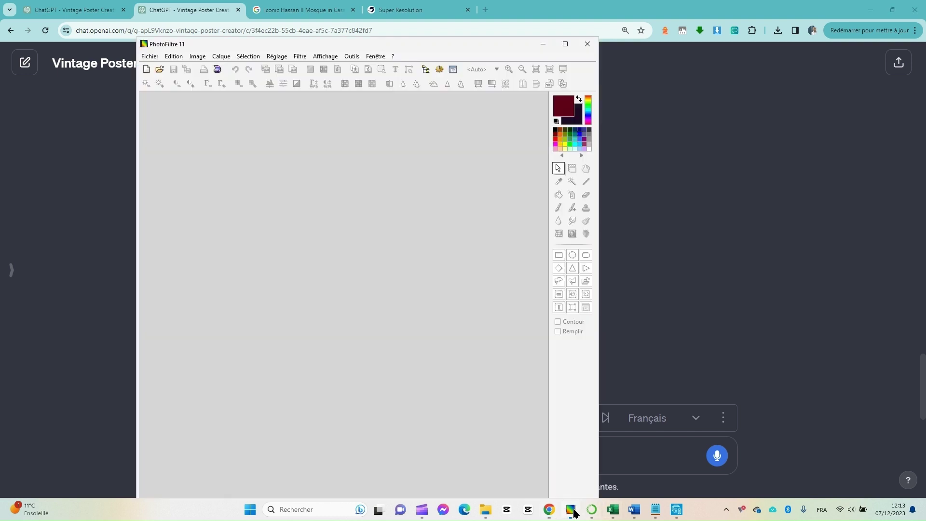
pyautogui.moveTo(358, 37); pyautogui.dragTo(467, 84)
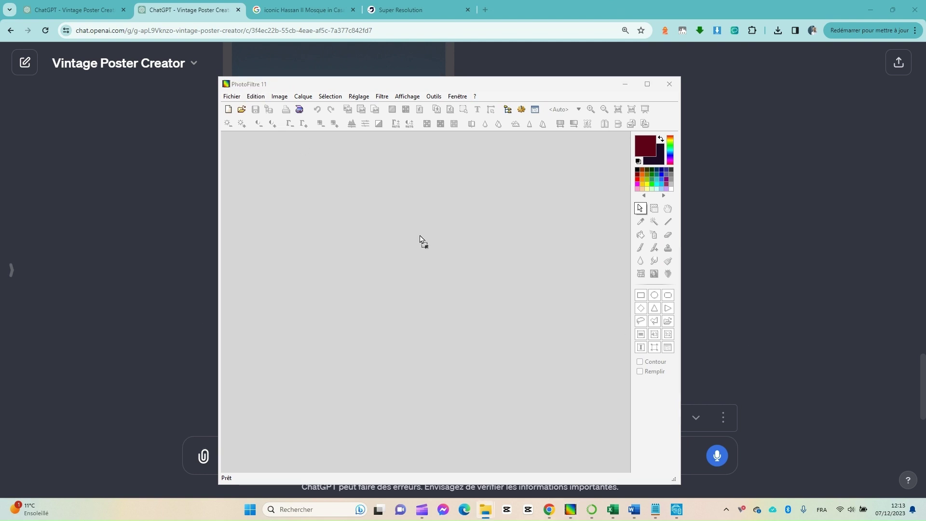
pyautogui.moveTo(420, 237); pyautogui.dragTo(387, 258)
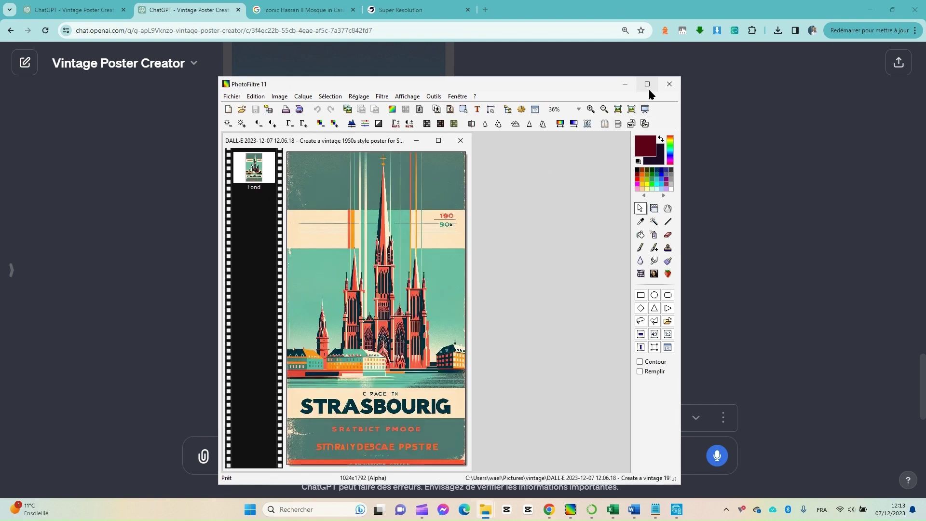
pyautogui.click(647, 84)
# Crop the Strasbourg poster at full width to about 1024 × 1528 pixels, cutting off everything below the large city title
pyautogui.scroll(2, 246, 389)
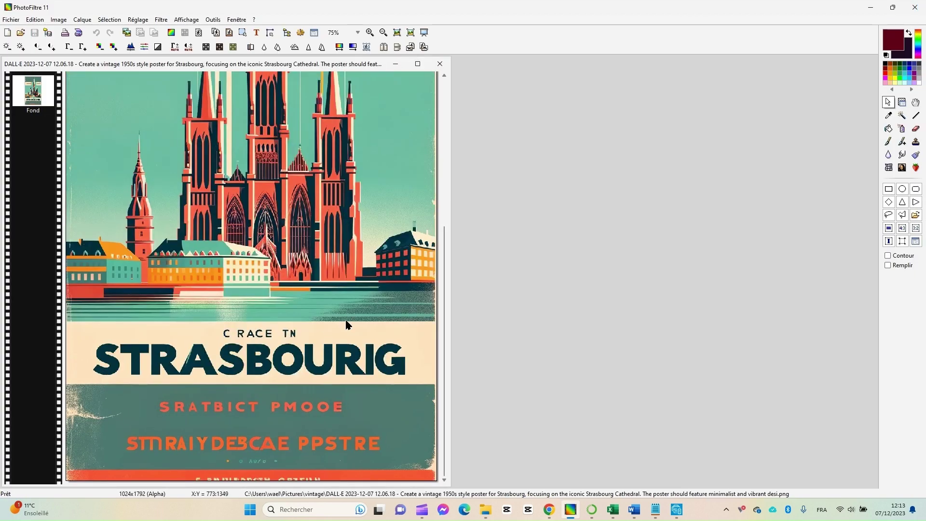
pyautogui.scroll(-2, 347, 324)
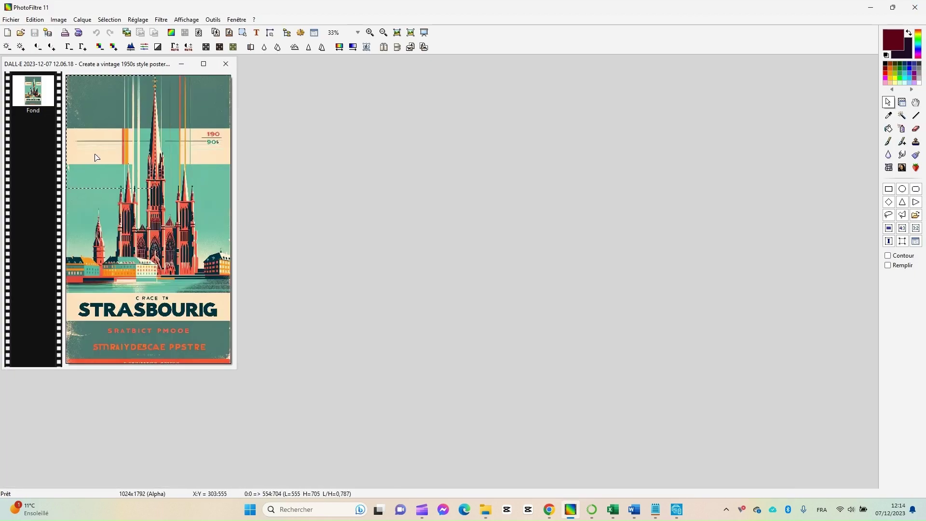
pyautogui.moveTo(64, 74); pyautogui.dragTo(249, 290)
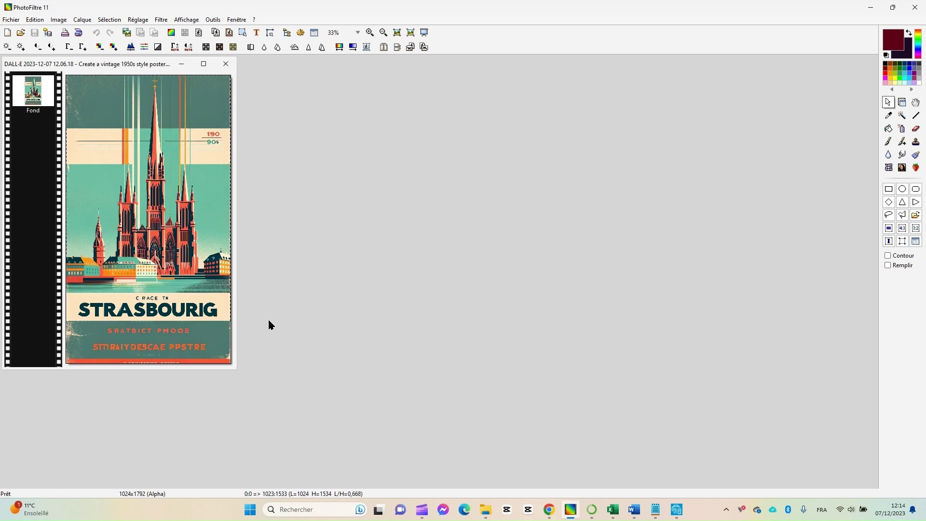
pyautogui.rightClick(166, 217)
pyautogui.click(211, 236)
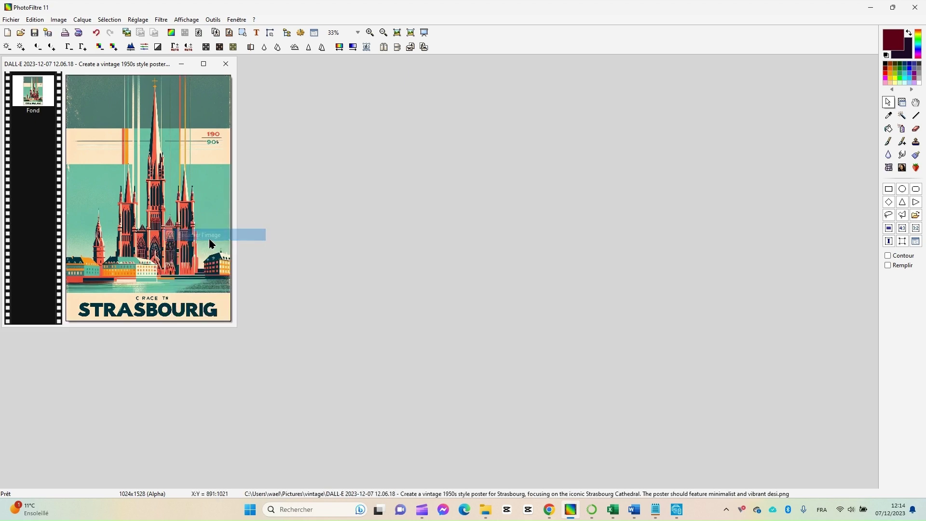
pyautogui.scroll(3, 189, 255)
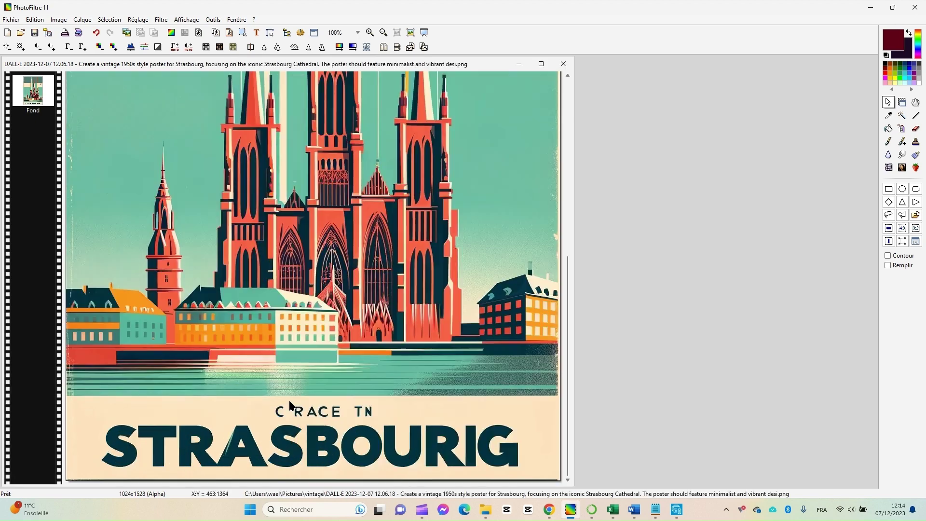
# Erase the extra "I" in the STRASBOURIG title and fill the gap with the beige sampled from the background (#FFE3C1)
pyautogui.scroll(-1, 625, 376)
pyautogui.click(889, 128)
pyautogui.moveTo(466, 426); pyautogui.dragTo(478, 472)
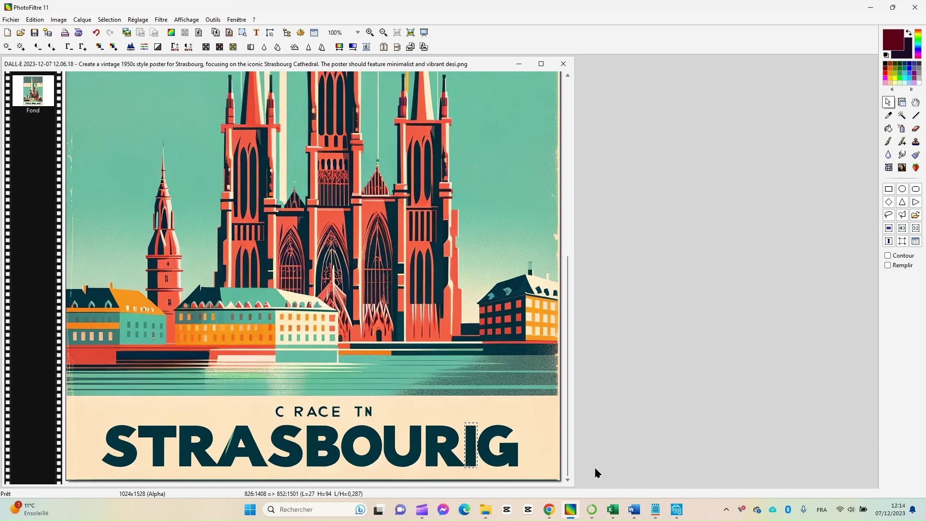
pyautogui.click(888, 115)
pyautogui.click(558, 399)
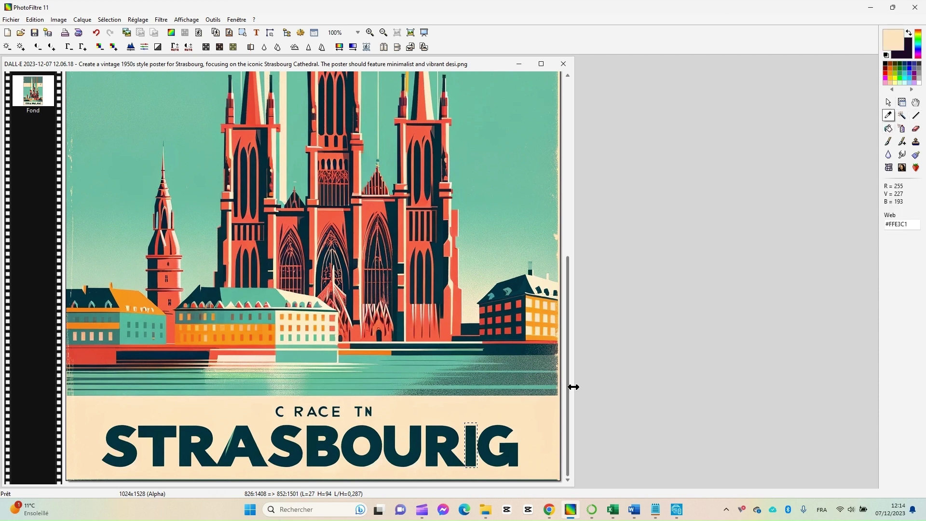
pyautogui.click(889, 128)
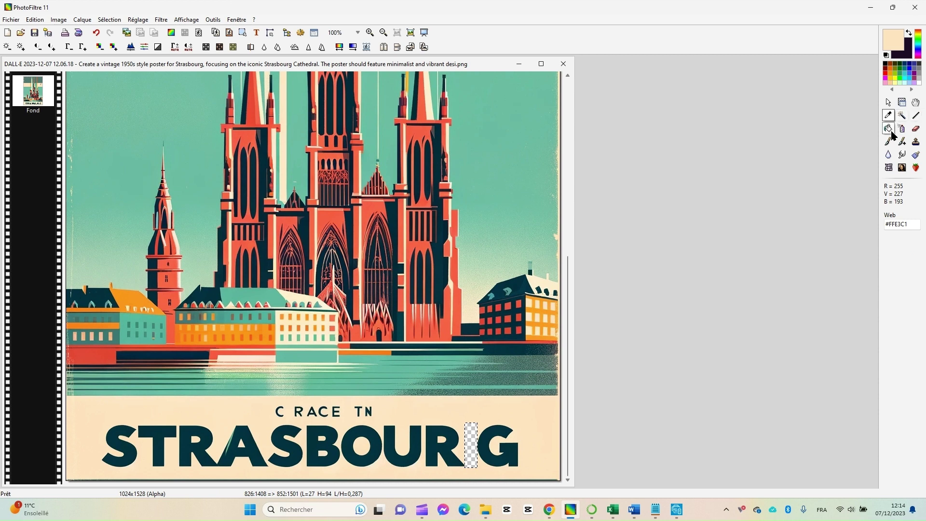
pyautogui.click(472, 429)
pyautogui.hotkey('ctrl', 'd')
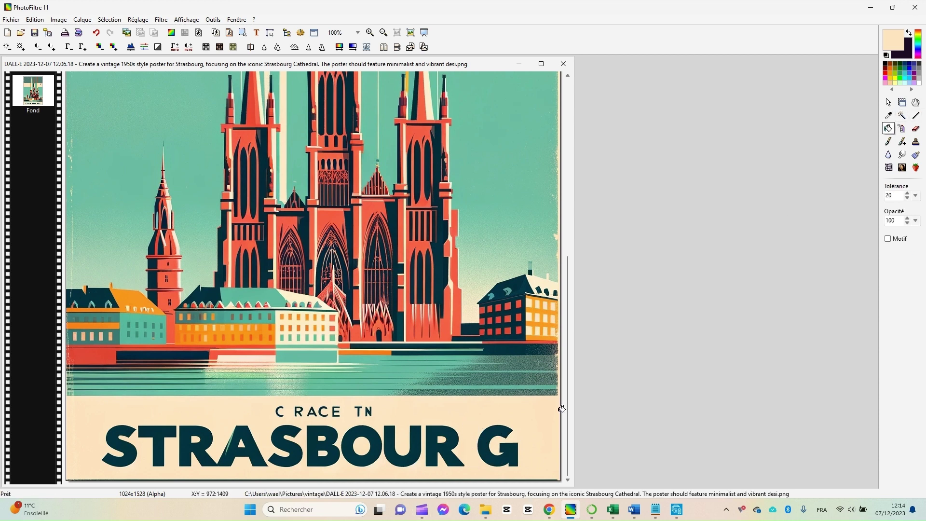
# Copy the final "G" onto its own layer and move it next to the "R" so the title reads STRASBOURG
pyautogui.click(891, 103)
pyautogui.moveTo(477, 425); pyautogui.dragTo(517, 461)
pyautogui.hotkey('ctrl', 'c')
pyautogui.hotkey('ctrl', 'v')
pyautogui.click(504, 433)
pyautogui.scroll(-1, 333, 384)
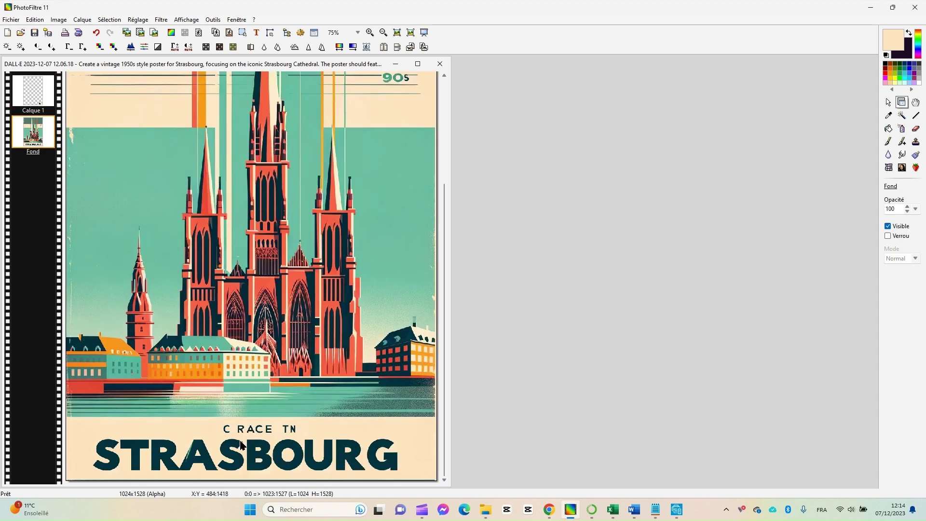
# Delete the garbled "C RACE TN" subtitle above the title and fill the cleared area, about 253 × 40 pixels, with the beige background colour
pyautogui.click(887, 103)
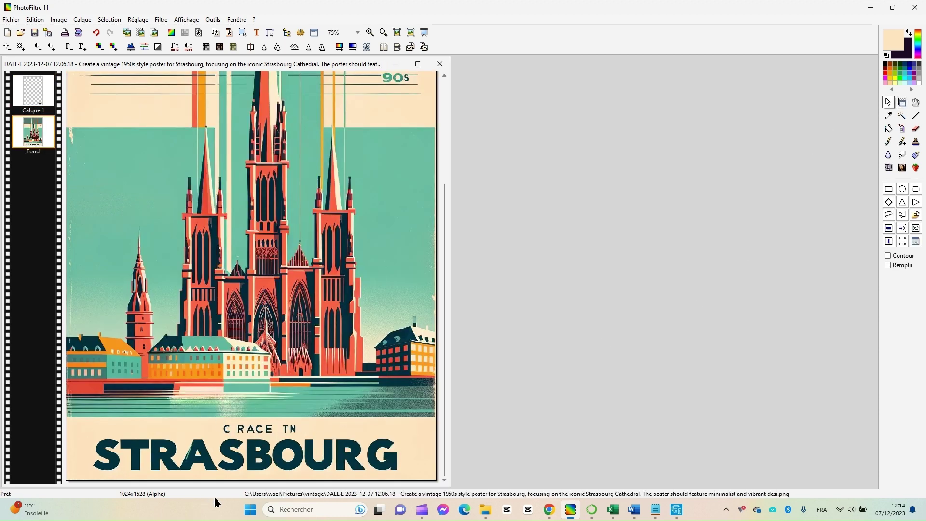
pyautogui.moveTo(304, 434); pyautogui.dragTo(223, 427)
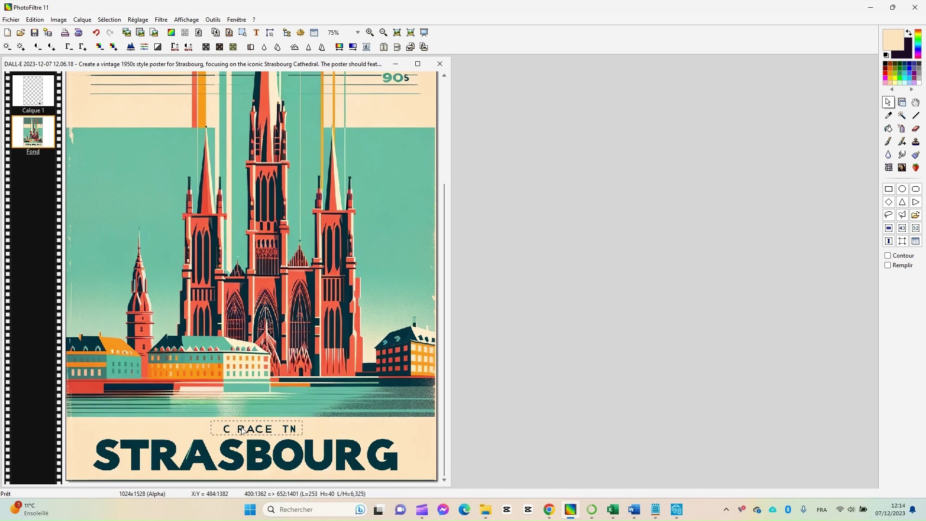
pyautogui.press('Delete')
pyautogui.click(887, 128)
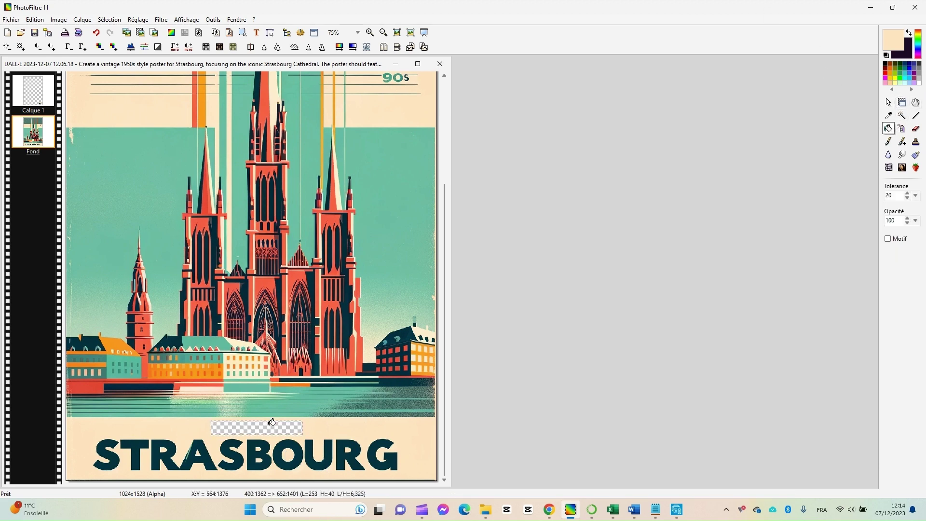
pyautogui.click(272, 423)
pyautogui.scroll(-1, 324, 393)
# Check the "190 90s" text on the poster up close, and save the image in its existing format without layer support
pyautogui.click(376, 64)
pyautogui.scroll(5, 692, 275)
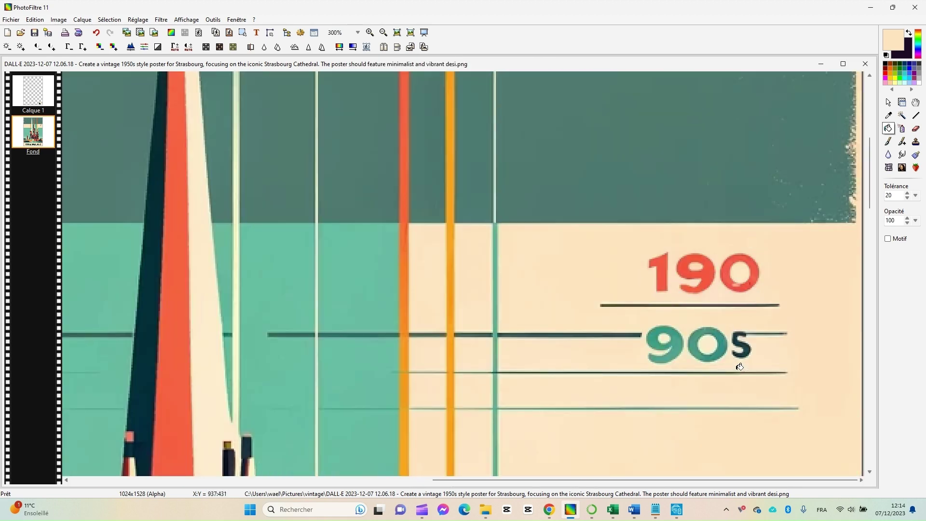
pyautogui.scroll(-6, 653, 364)
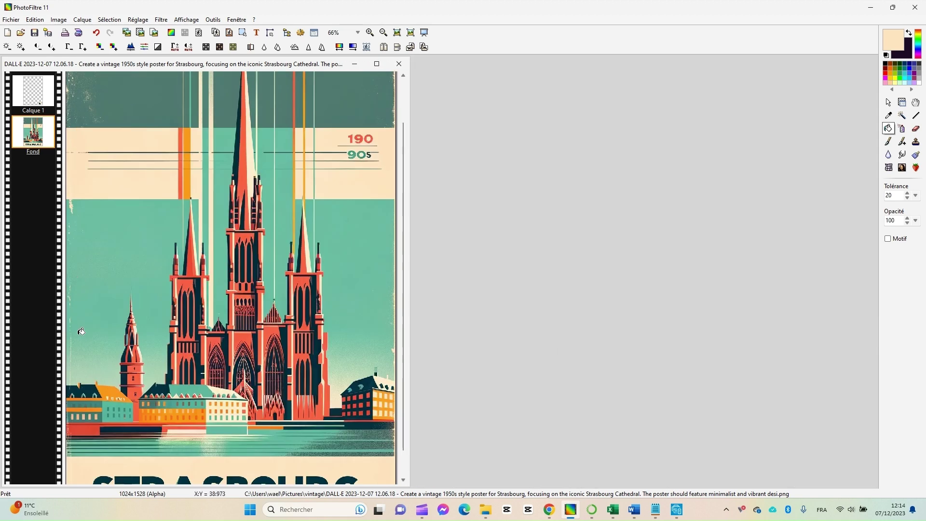
pyautogui.hotkey('ctrl', 's')
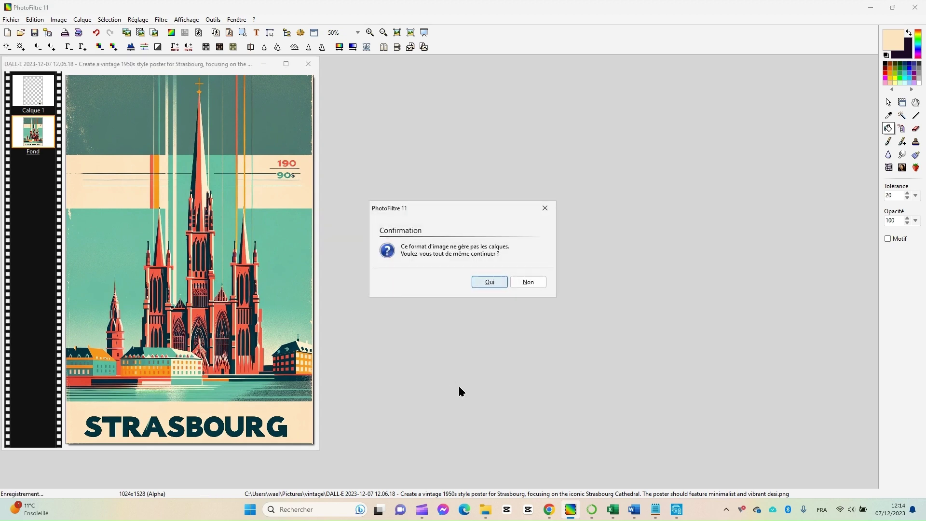
pyautogui.click(491, 282)
pyautogui.click(488, 283)
# Examine the grain and edge sharpness of the small tower and the houses at high magnification
pyautogui.scroll(4, 268, 292)
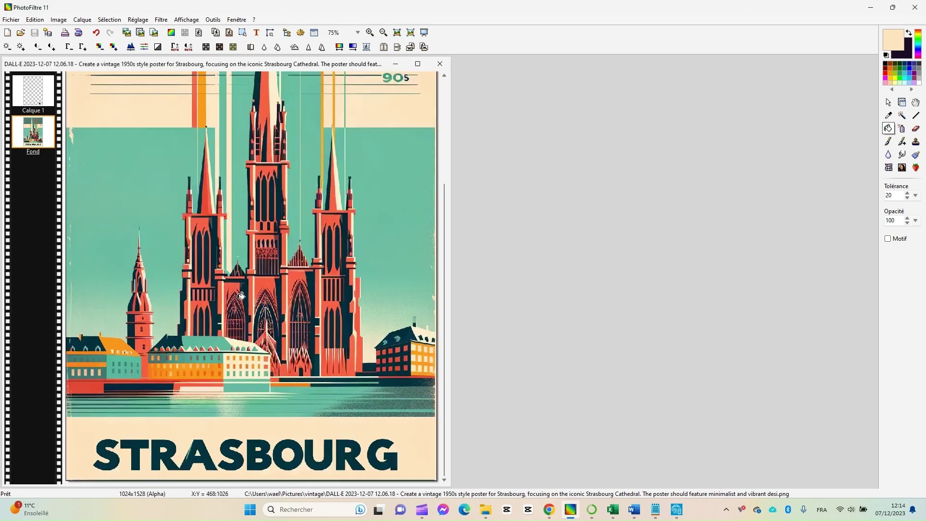
pyautogui.click(888, 102)
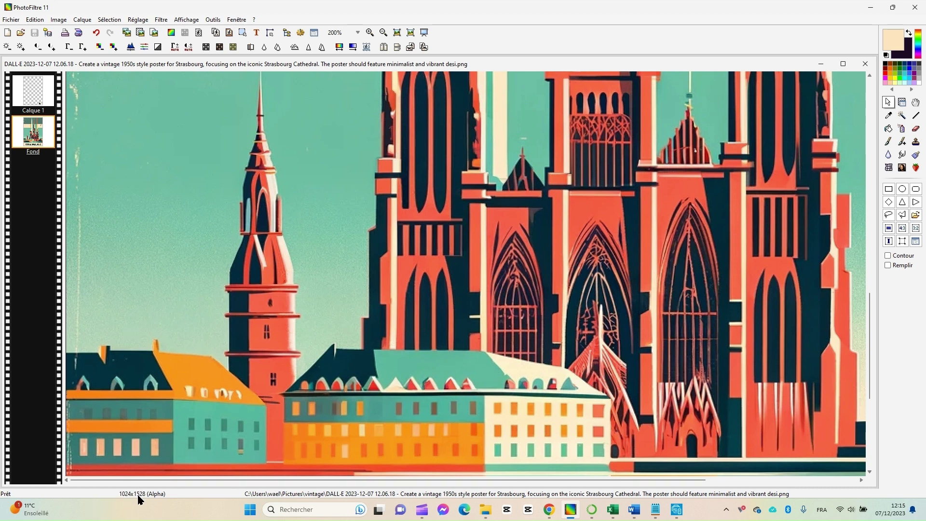
pyautogui.scroll(-1, 248, 330)
pyautogui.scroll(4, 333, 270)
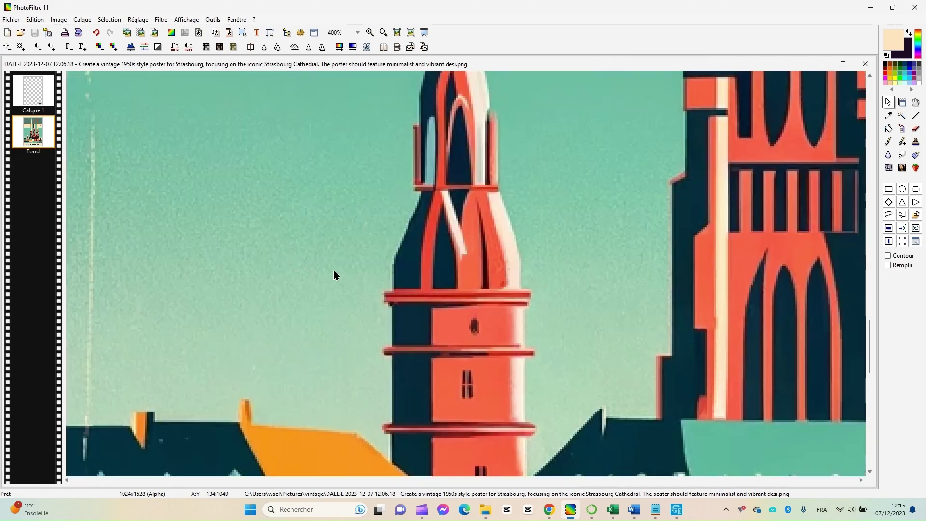
pyautogui.scroll(-2, 522, 258)
pyautogui.scroll(-2, 523, 263)
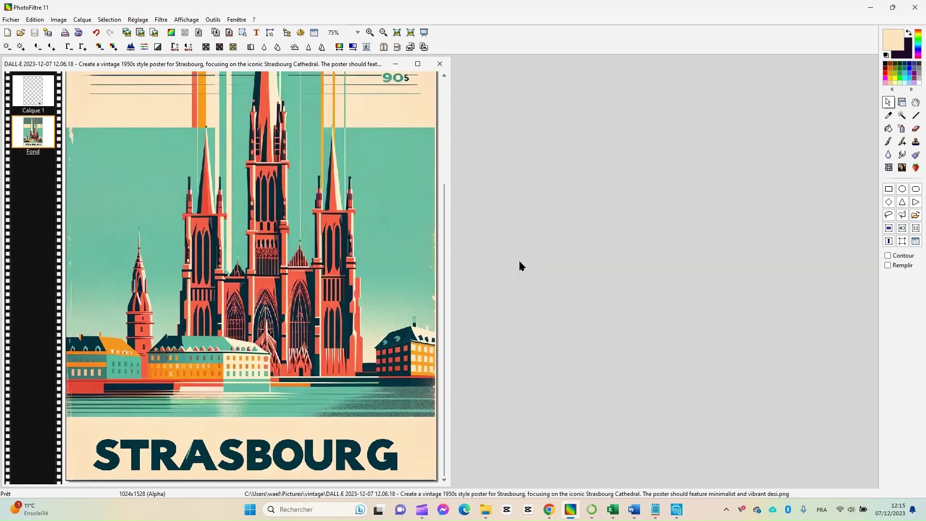
# Switch to DeepAI's Super Resolution page in Chrome, upload the edited Strasbourg poster from the vintage folder, and generate the upscaled image
pyautogui.click(875, 6)
pyautogui.click(412, 9)
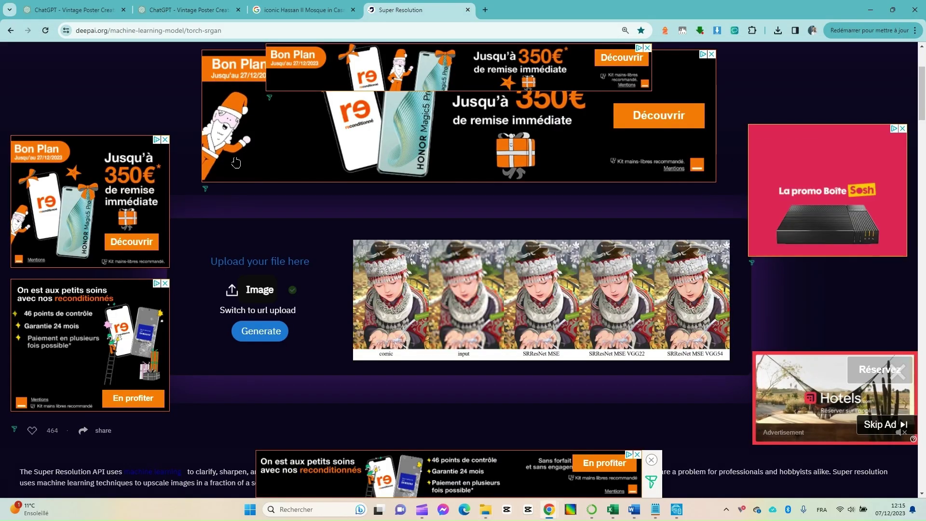
pyautogui.click(263, 29)
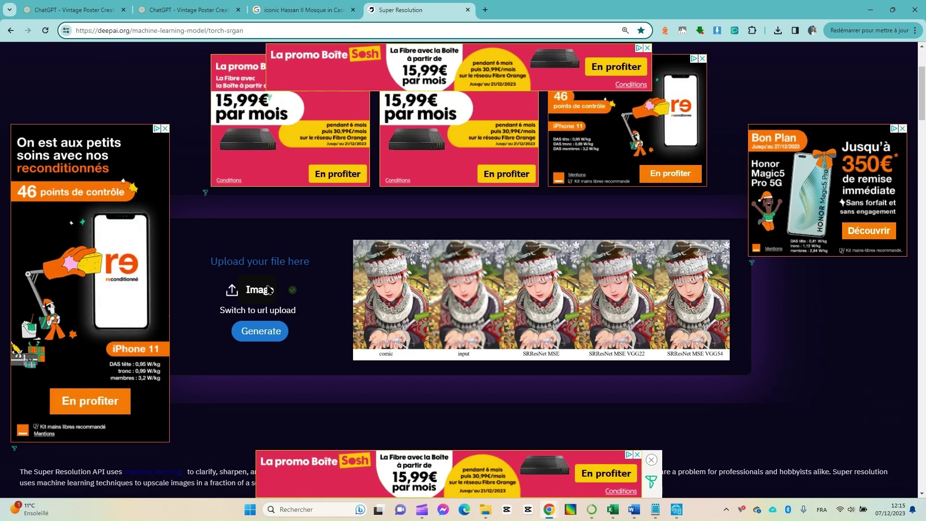
pyautogui.click(258, 297)
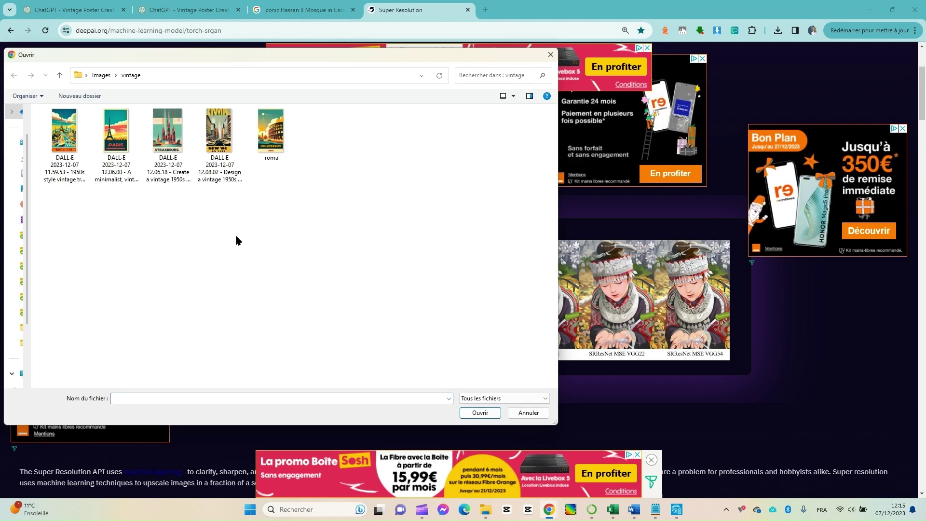
pyautogui.doubleClick(184, 143)
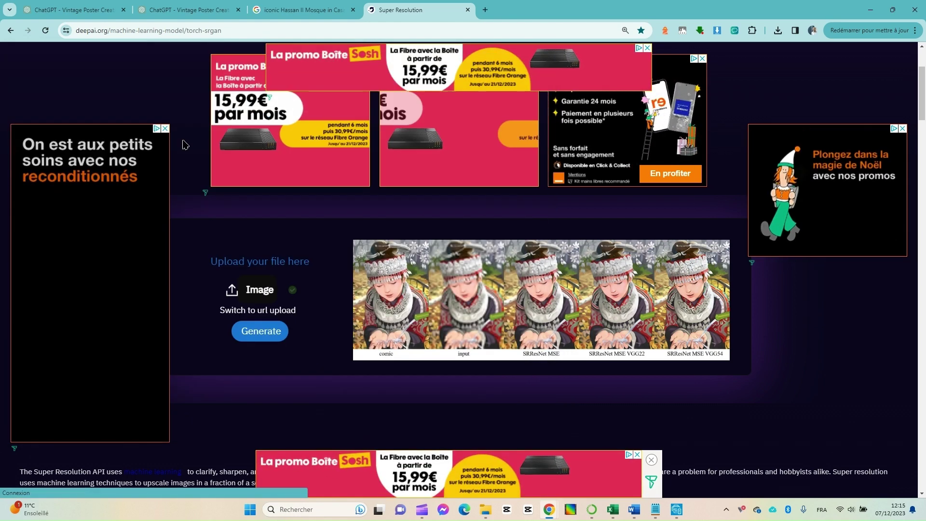
pyautogui.click(261, 331)
# Examine the generated Super Resolution version of the Strasbourg poster, from the sky down to the title
pyautogui.scroll(-4, 558, 314)
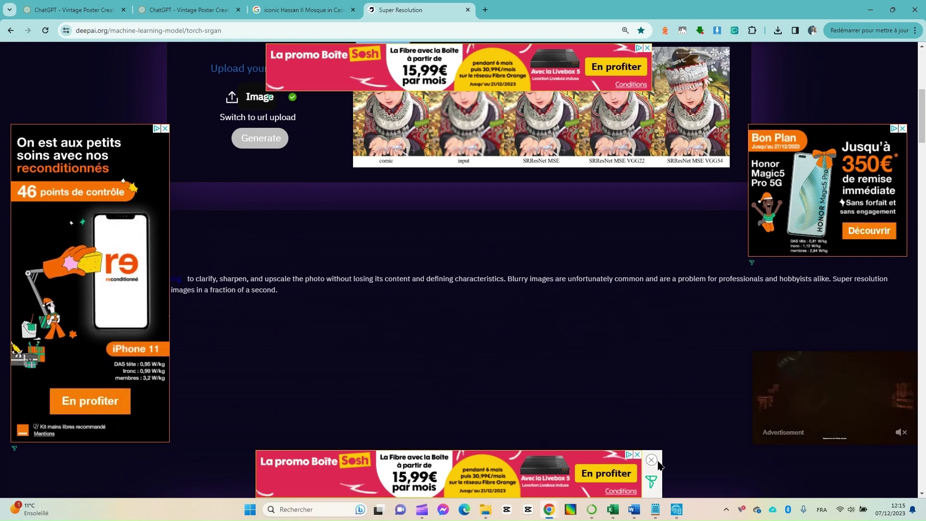
pyautogui.scroll(2, 584, 159)
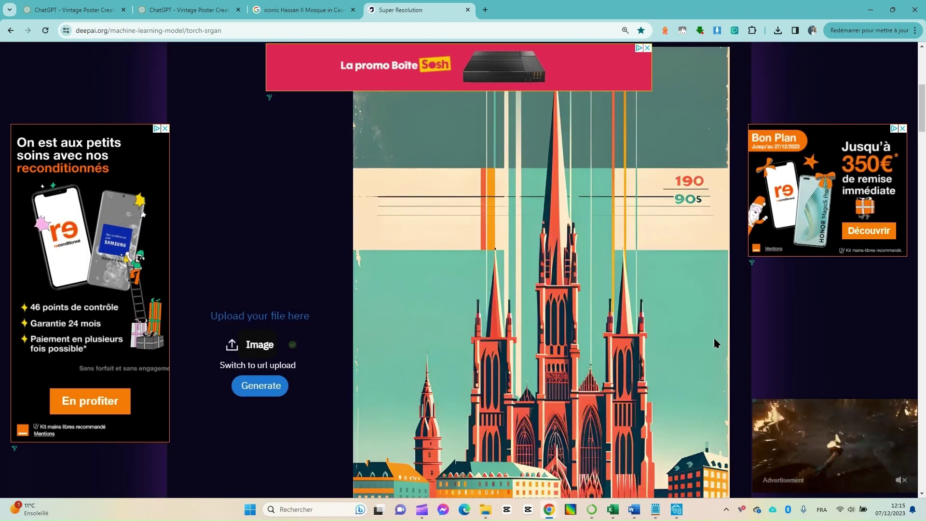
pyautogui.scroll(-5, 716, 343)
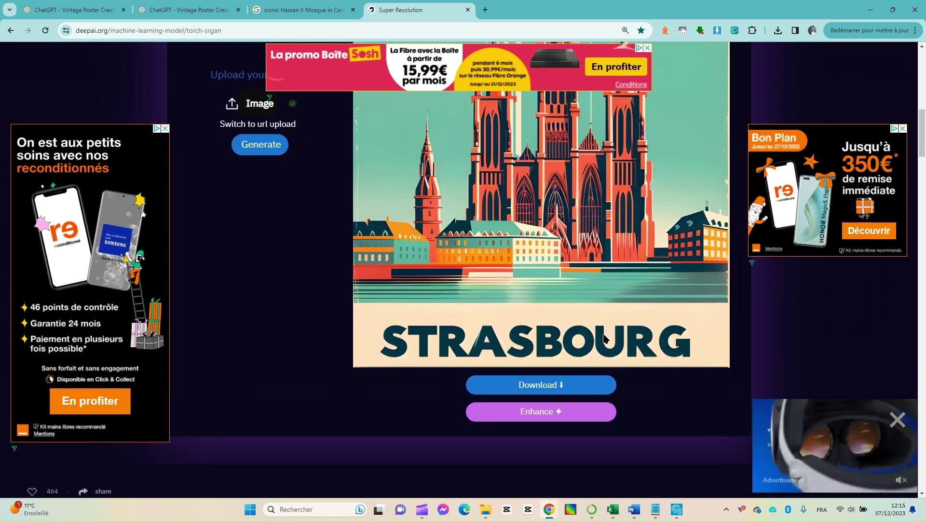
pyautogui.scroll(2, 603, 338)
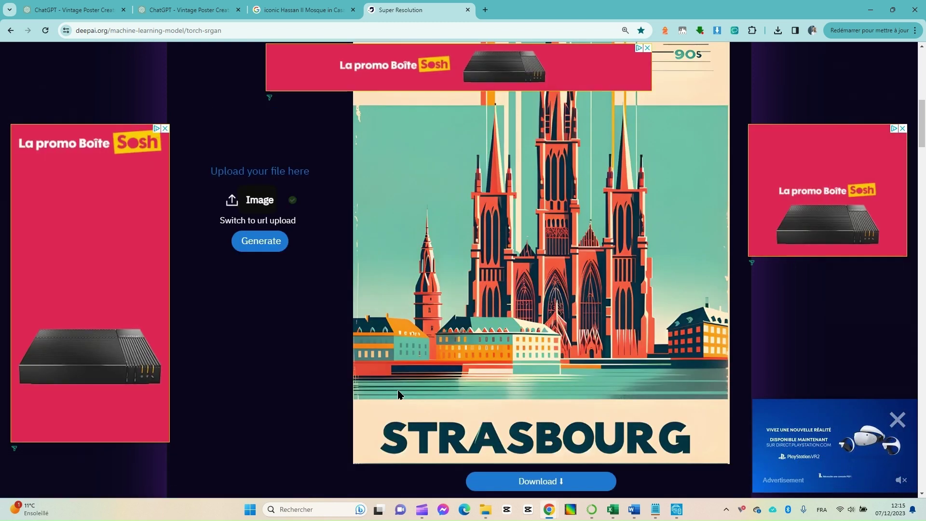
pyautogui.scroll(-1, 593, 458)
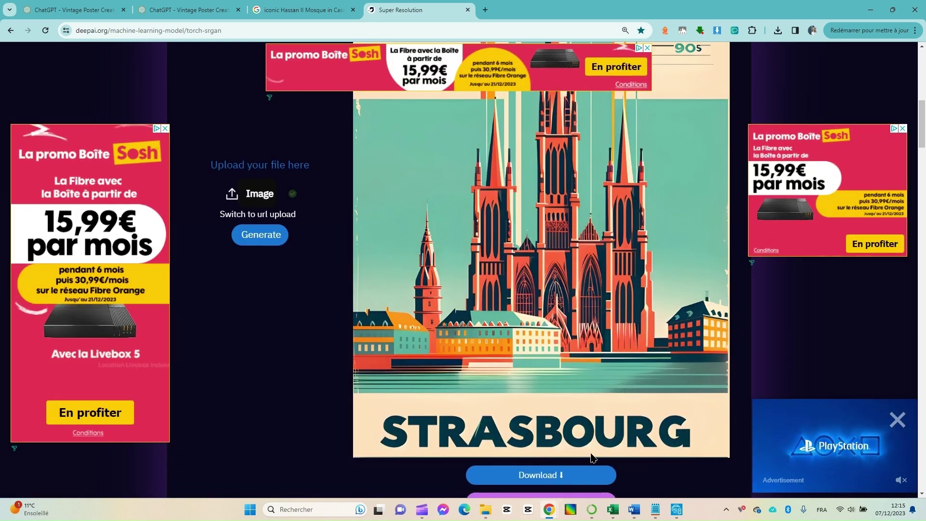
# Enhance the upscaled poster further, check the result, and save the enhanced image as a file
pyautogui.scroll(-3, 593, 458)
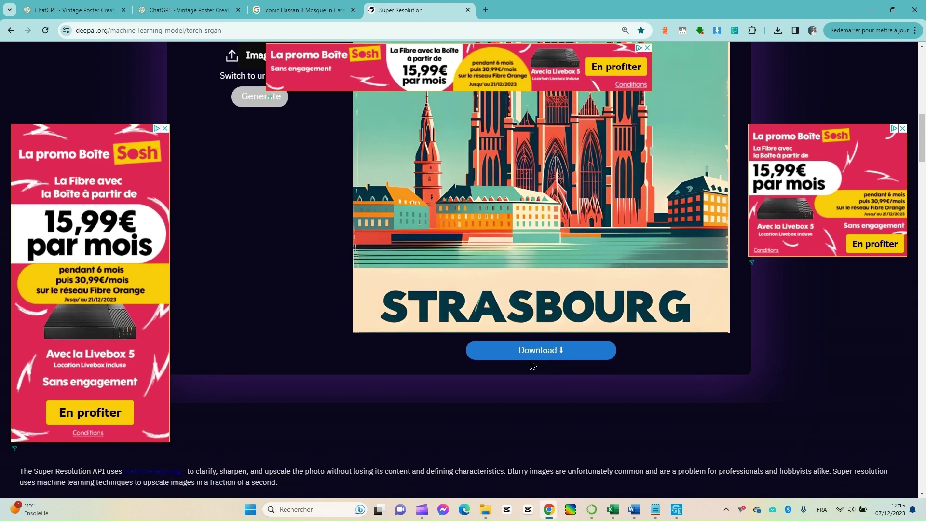
pyautogui.scroll(6, 531, 371)
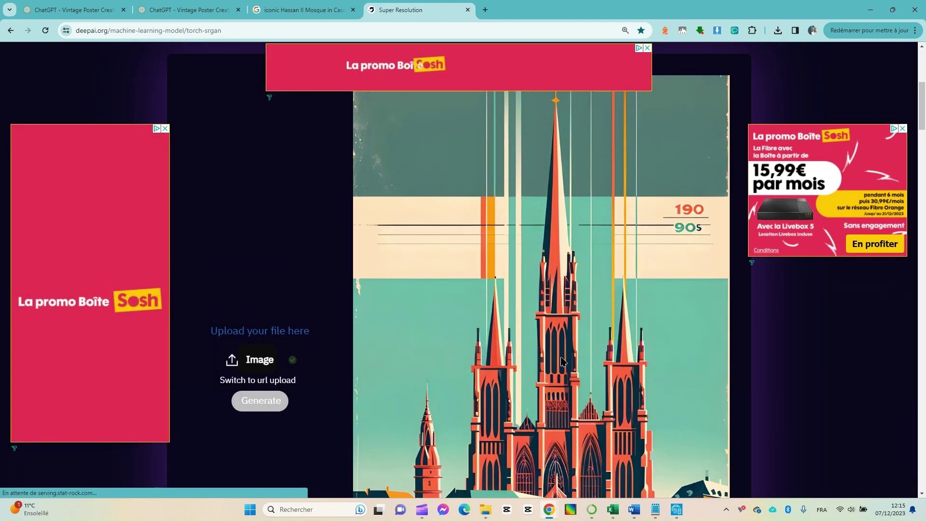
pyautogui.scroll(-2, 627, 371)
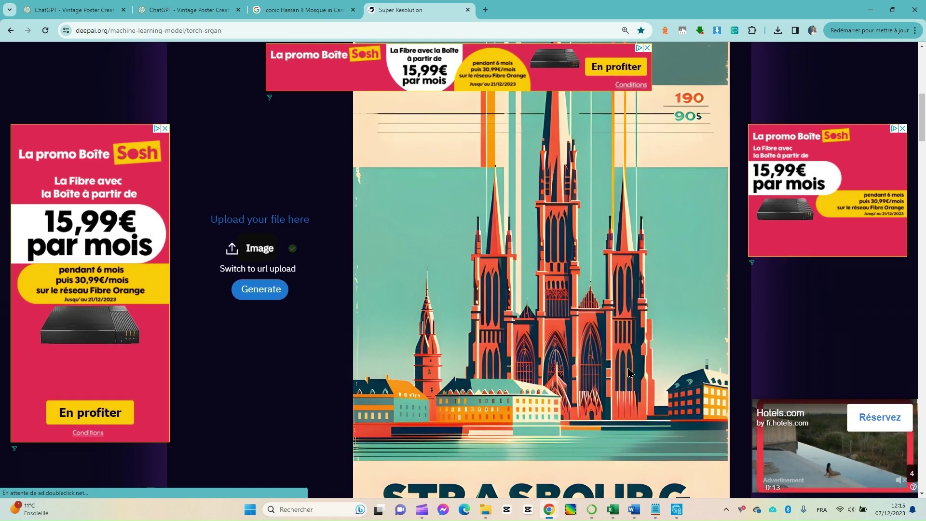
pyautogui.scroll(-1, 520, 382)
pyautogui.scroll(-1, 500, 387)
pyautogui.rightClick(504, 248)
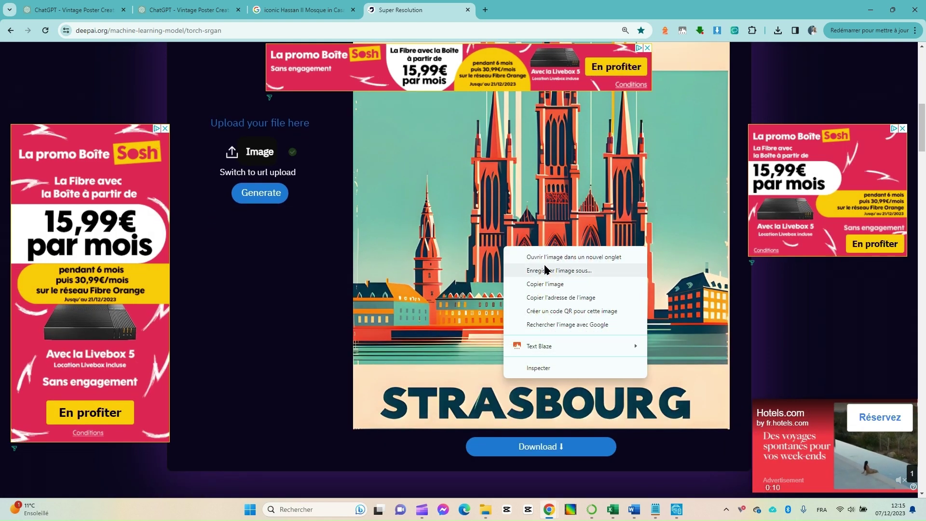
pyautogui.click(546, 270)
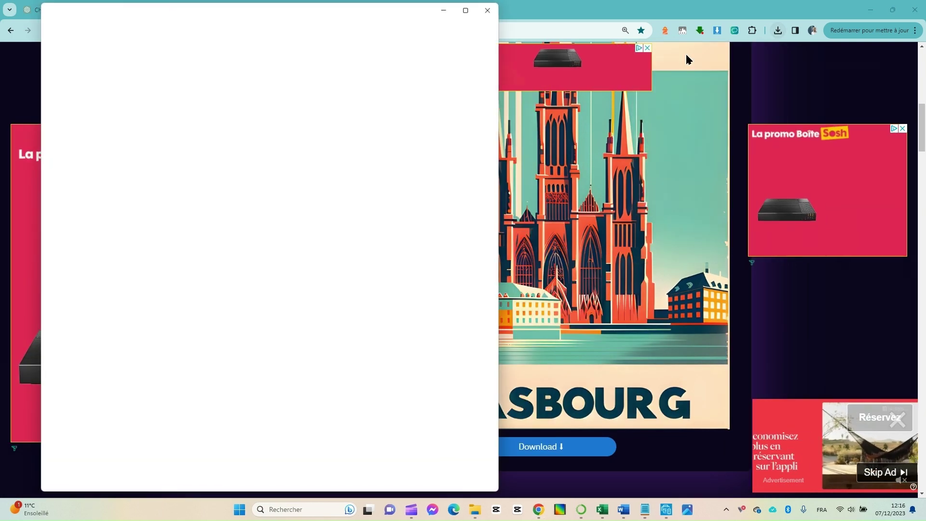
# Place output.jpg and the DALL-E Strasbourg poster side by side in the image viewer and compare the small tower's sharpness
pyautogui.press('super+Left')
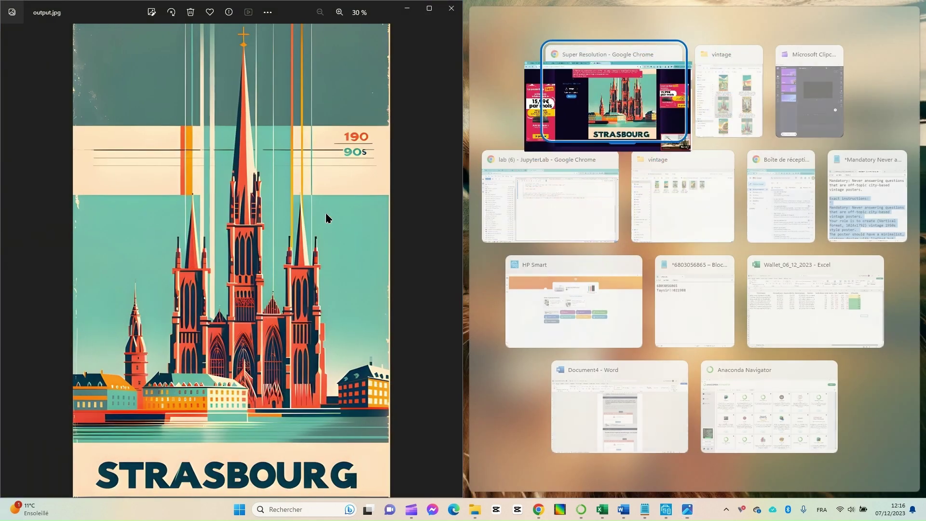
pyautogui.press('Return')
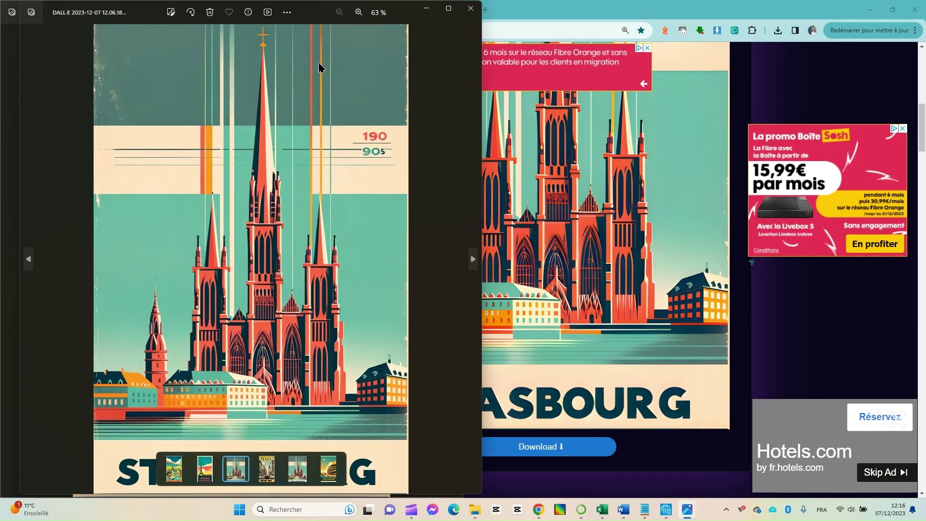
pyautogui.scroll(10, 634, 353)
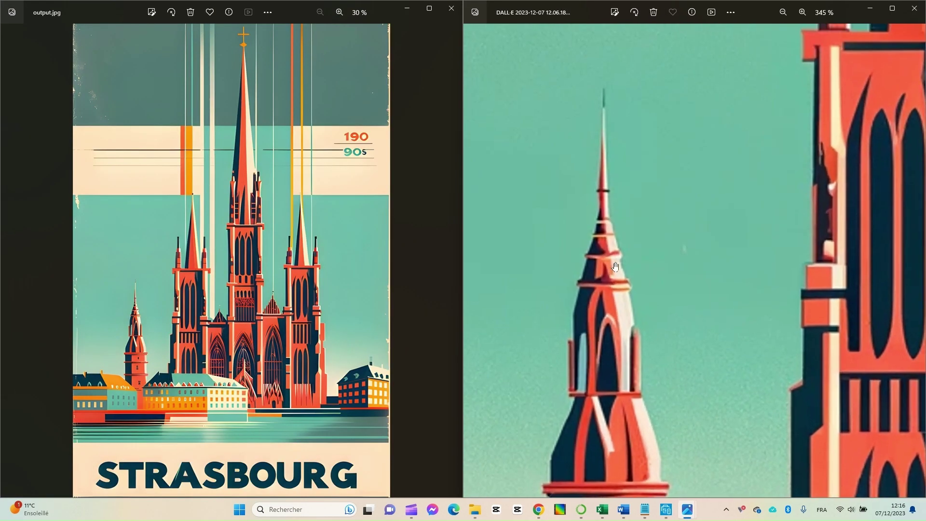
pyautogui.scroll(6, 95, 357)
pyautogui.moveTo(95, 357); pyautogui.dragTo(188, 352)
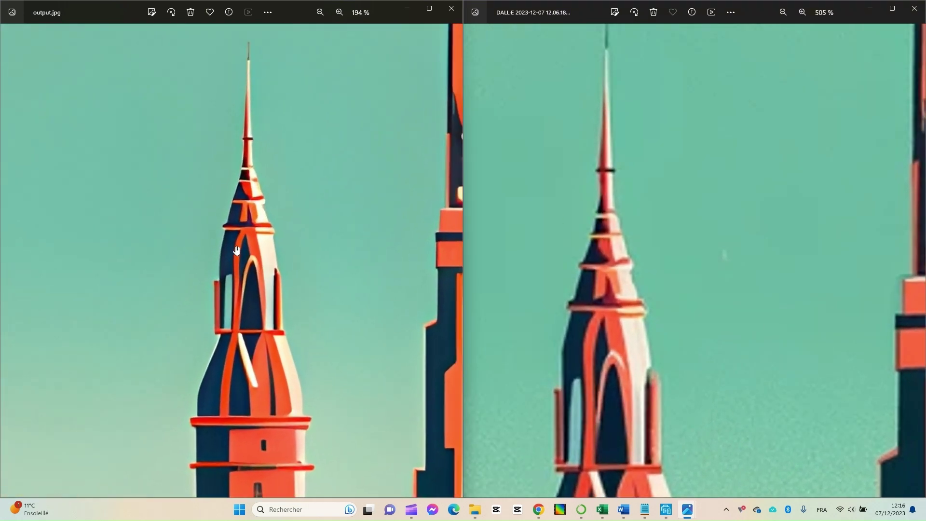
pyautogui.scroll(3, 254, 271)
pyautogui.moveTo(255, 270); pyautogui.dragTo(244, 284)
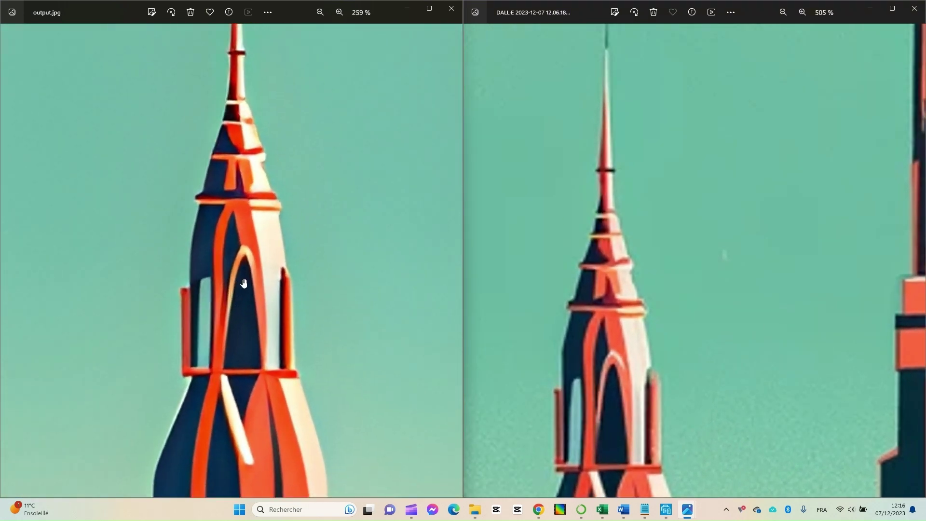
pyautogui.moveTo(587, 336); pyautogui.dragTo(584, 217)
pyautogui.scroll(3, 213, 320)
pyautogui.scroll(-10, 207, 321)
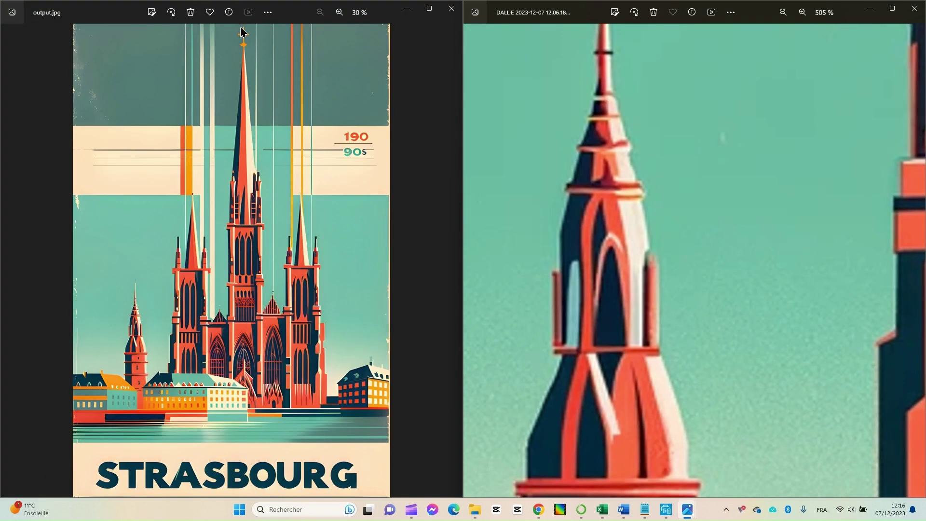
# Close the output.jpg view and review the Strasbourg and Paris posters in the Vintage Poster Creator chat in Chrome
pyautogui.click(450, 11)
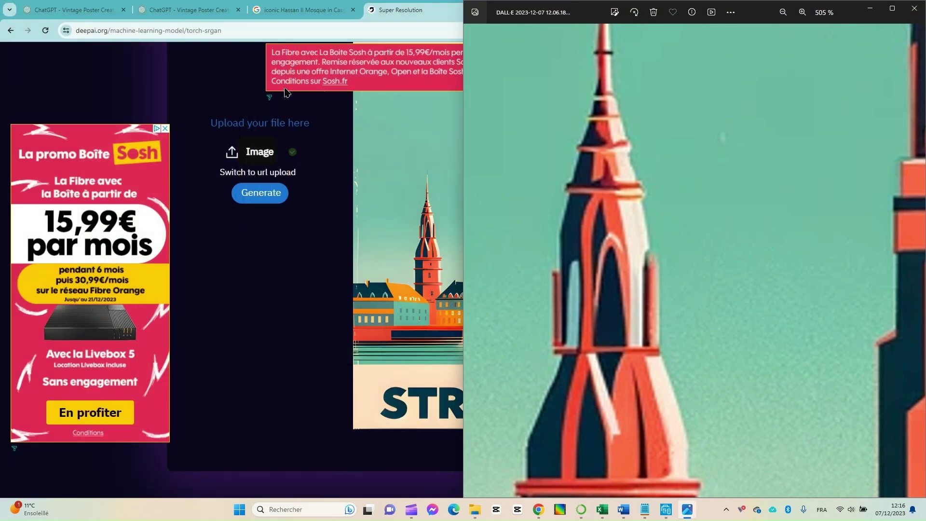
pyautogui.click(176, 11)
pyautogui.scroll(20, 545, 265)
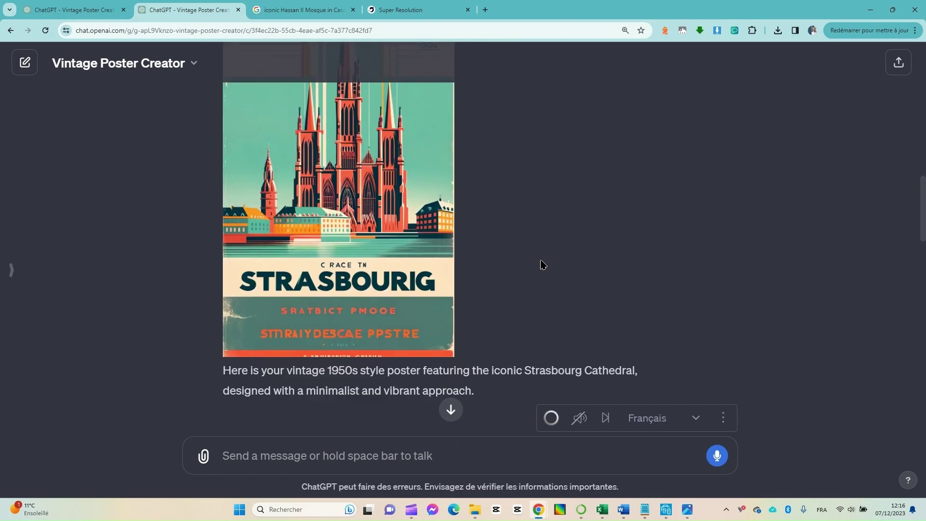
pyautogui.scroll(3, 536, 266)
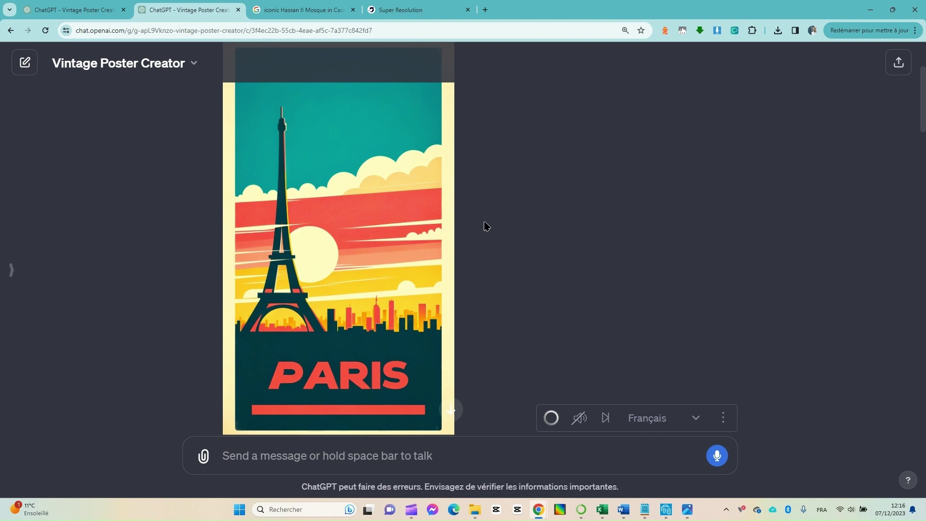
pyautogui.scroll(-2, 482, 227)
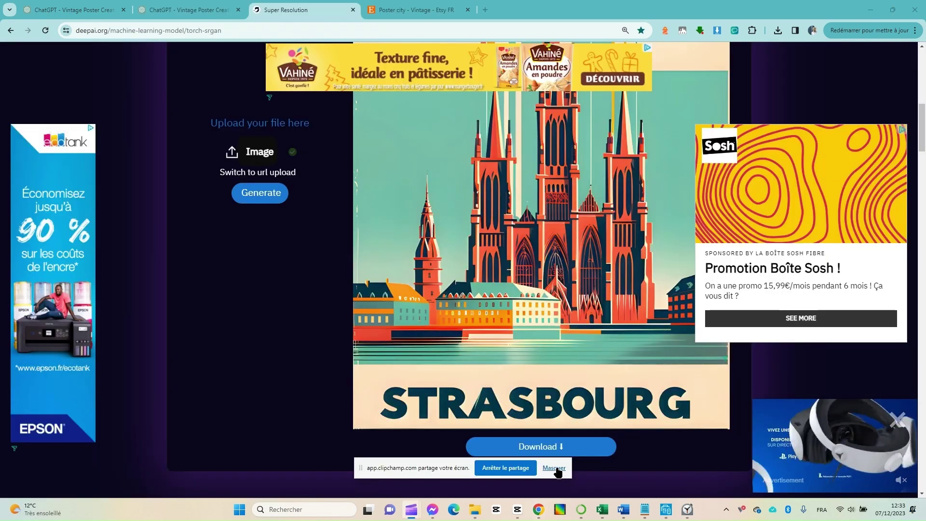
# Switch to Etsy, rerun the "poster city" search in the Vintage category, and look through the listings
pyautogui.click(407, 4)
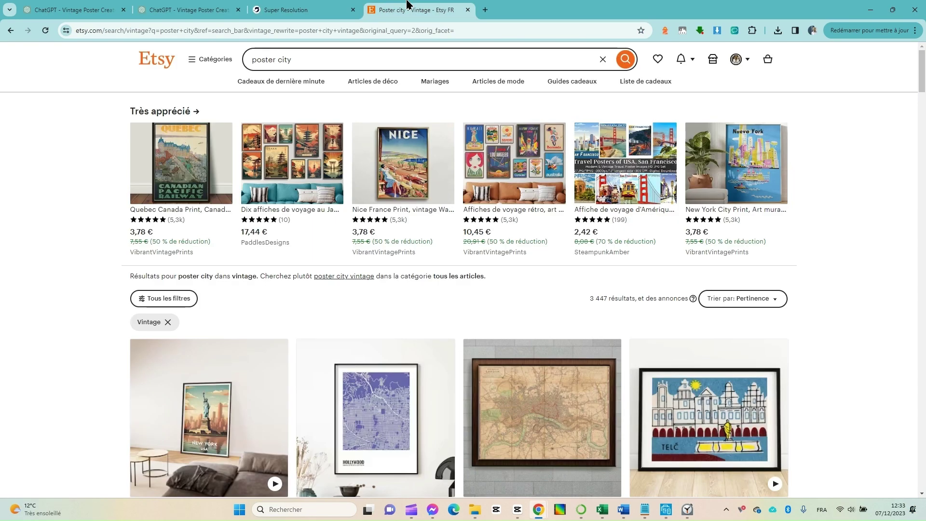
pyautogui.tripleClick(325, 58)
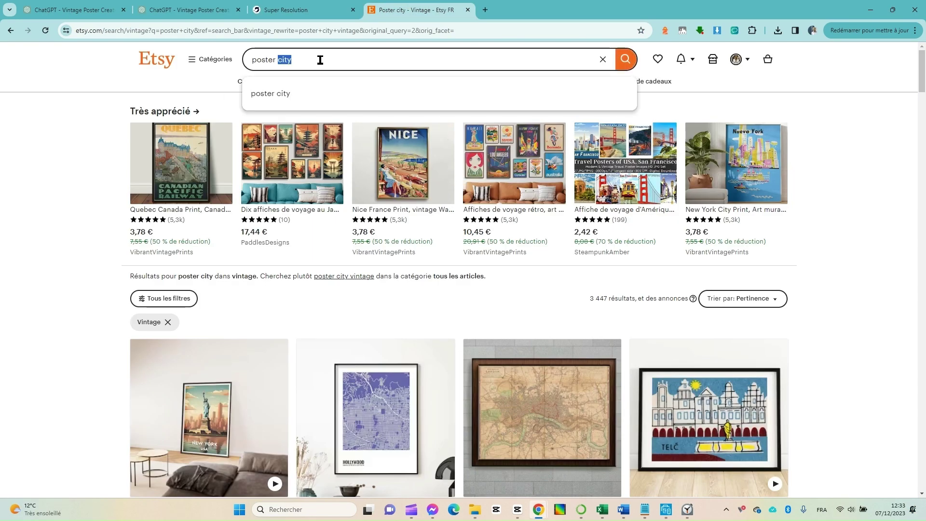
pyautogui.press('Return')
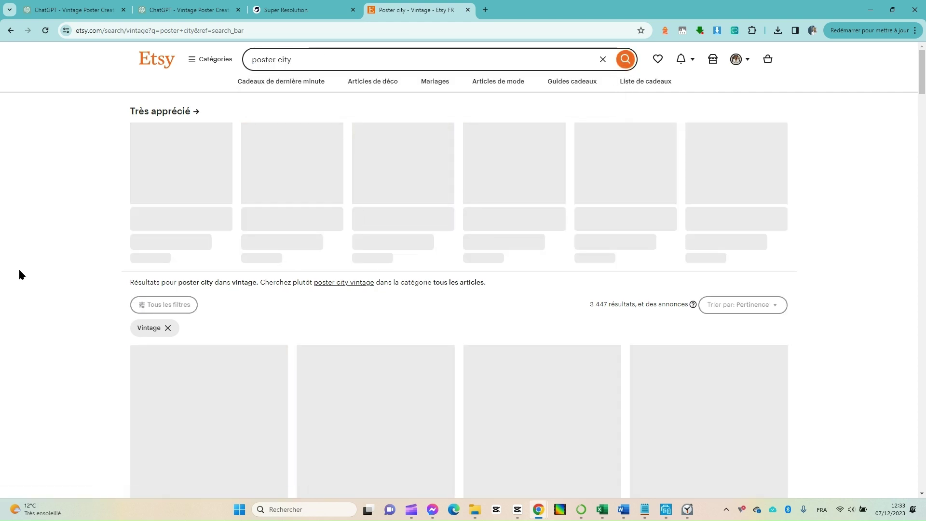
pyautogui.scroll(-3, 88, 279)
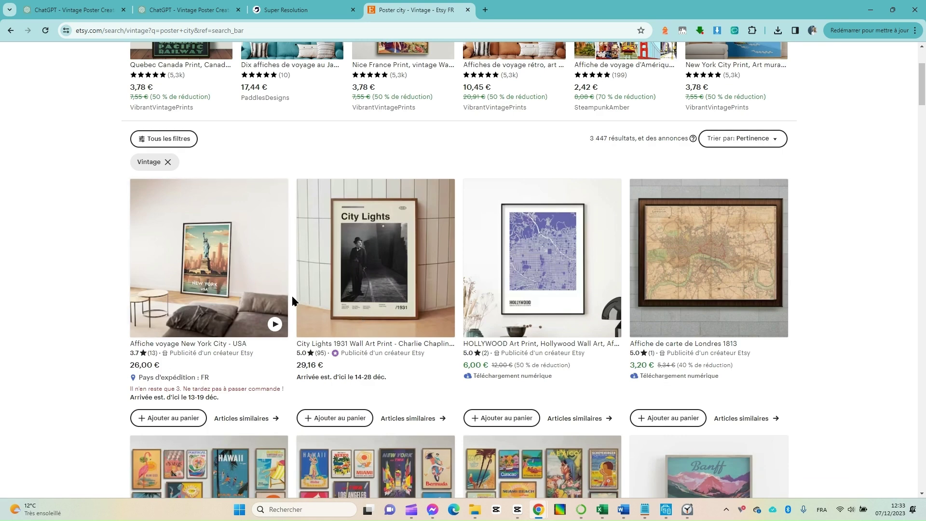
# Open the New York City travel poster listing and select the 30x40 cm / 12x16" size to see its price
pyautogui.moveTo(204, 285)
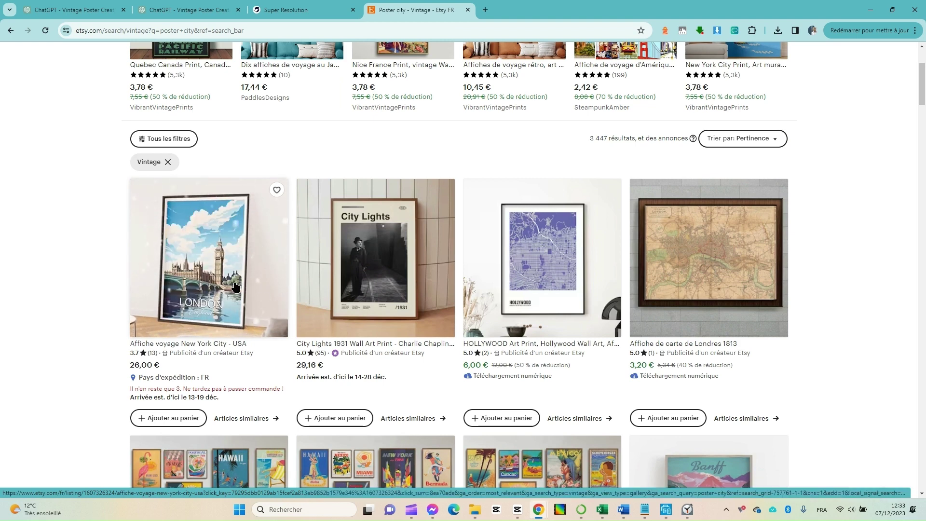
pyautogui.click(232, 278)
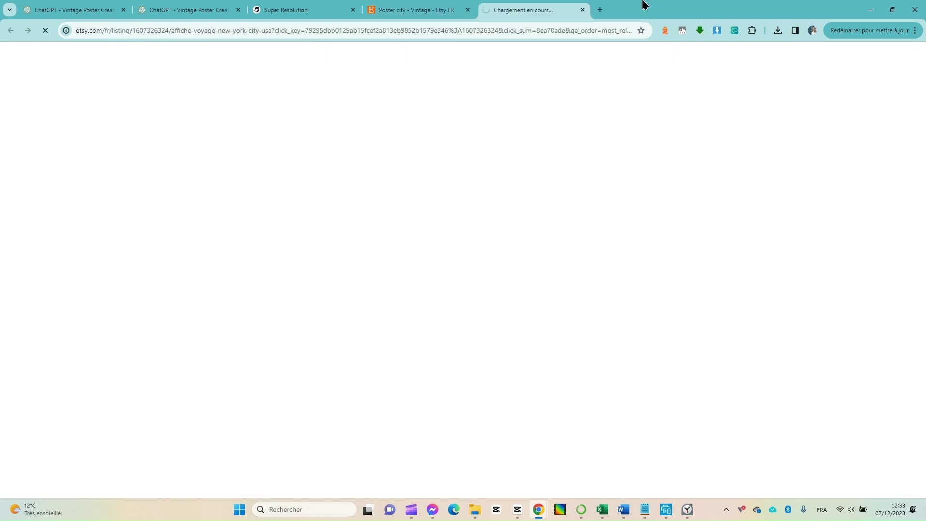
pyautogui.click(758, 252)
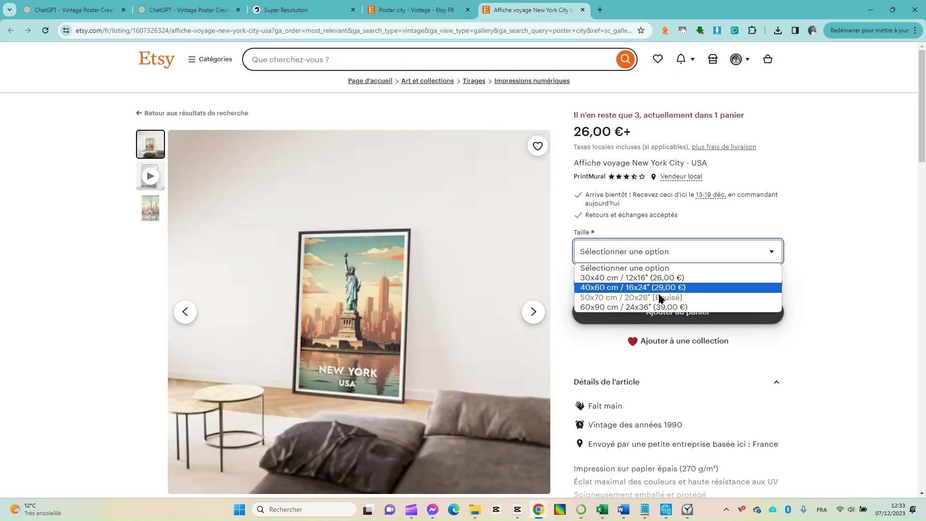
pyautogui.click(682, 278)
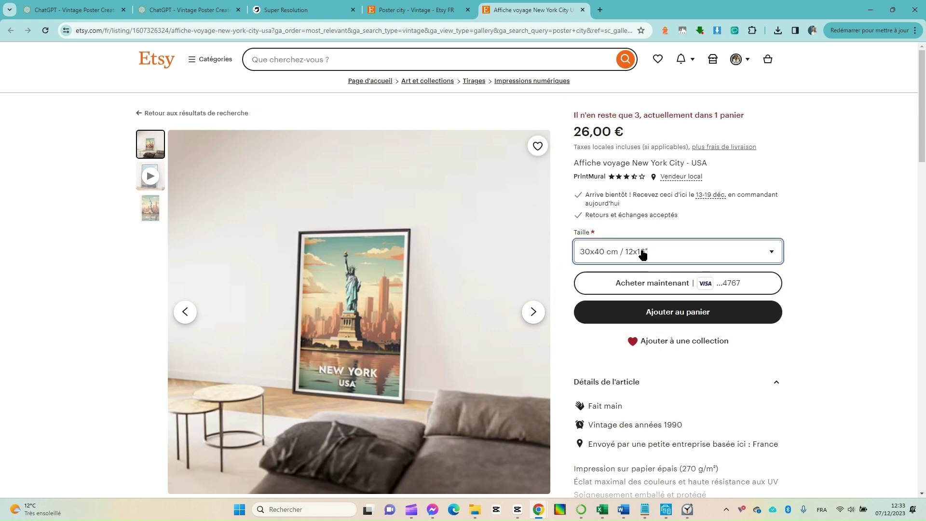
# Return to the search results and open the retro travel poster set listing that features the Hawaii print
pyautogui.click(175, 114)
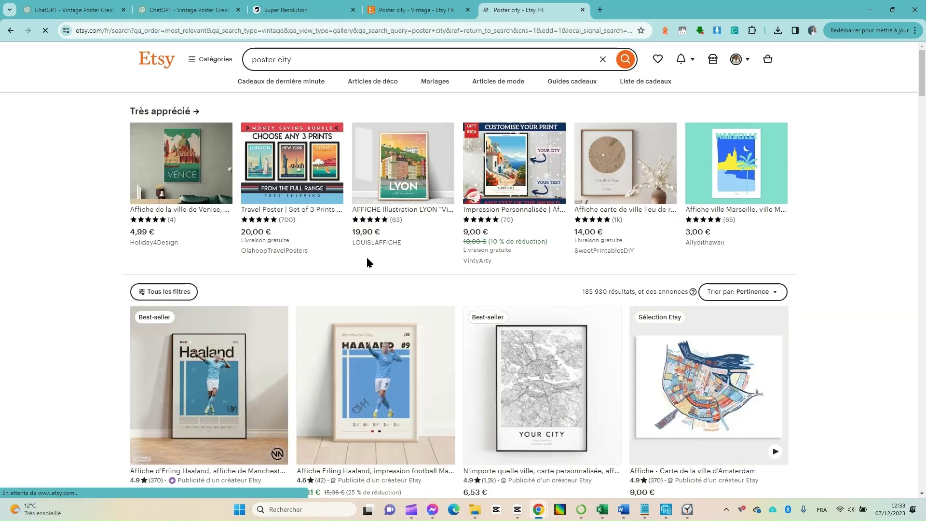
pyautogui.scroll(-8, 425, 331)
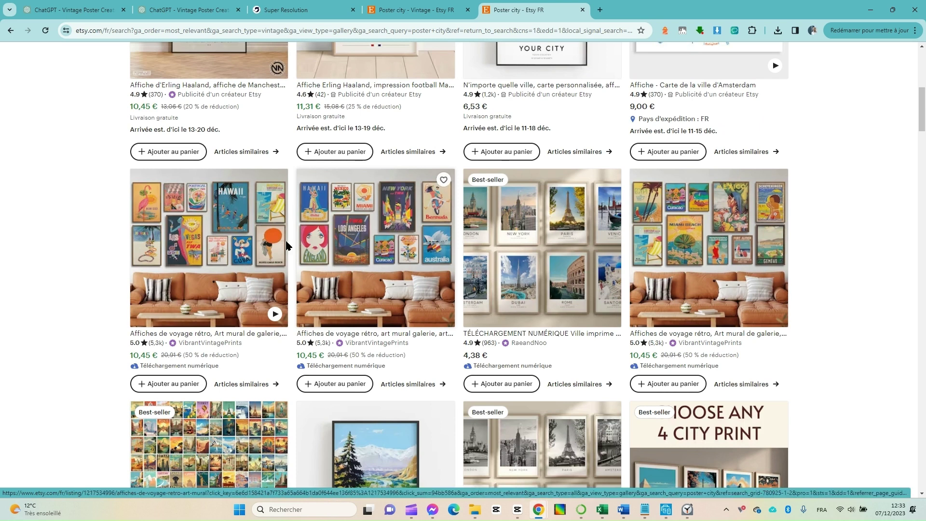
pyautogui.click(220, 219)
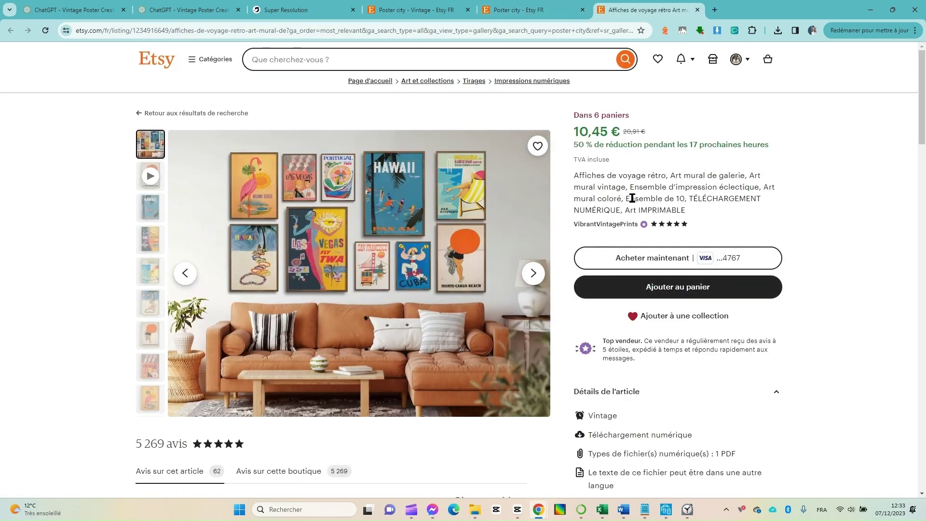
# Examine the poster set's title and digital download wording, view its Hawaii poster image, and return to the search results
pyautogui.tripleClick(728, 186)
pyautogui.click(767, 205)
pyautogui.moveTo(767, 205); pyautogui.dragTo(742, 216)
pyautogui.tripleClick(758, 170)
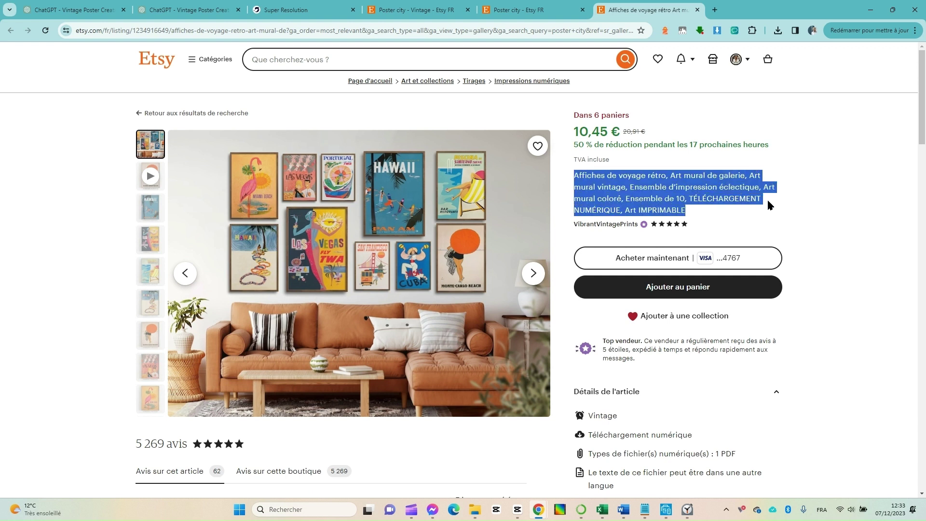
pyautogui.click(770, 205)
pyautogui.moveTo(689, 200); pyautogui.dragTo(645, 200)
pyautogui.click(781, 203)
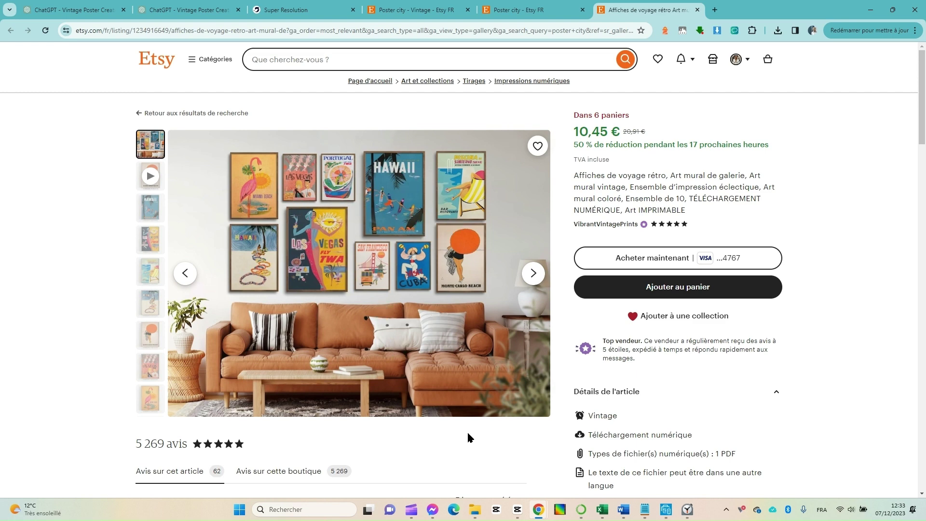
pyautogui.click(153, 215)
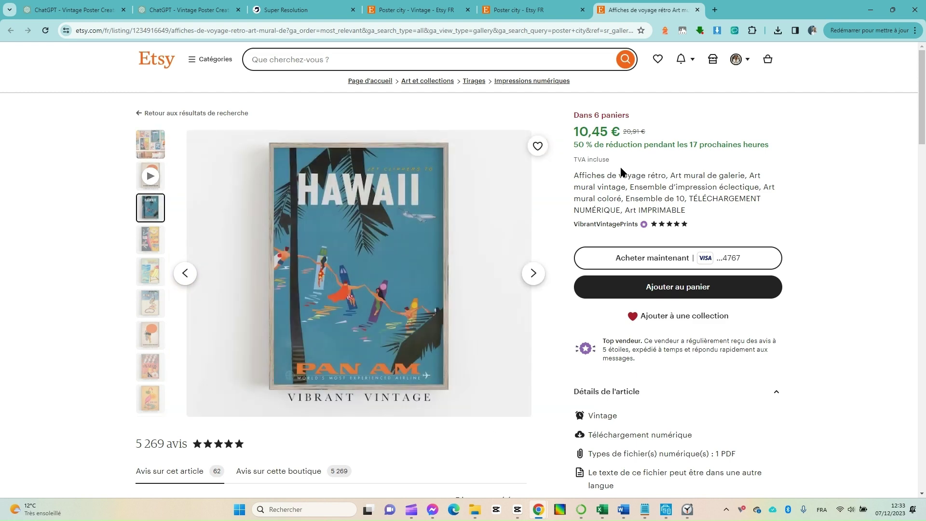
pyautogui.click(174, 114)
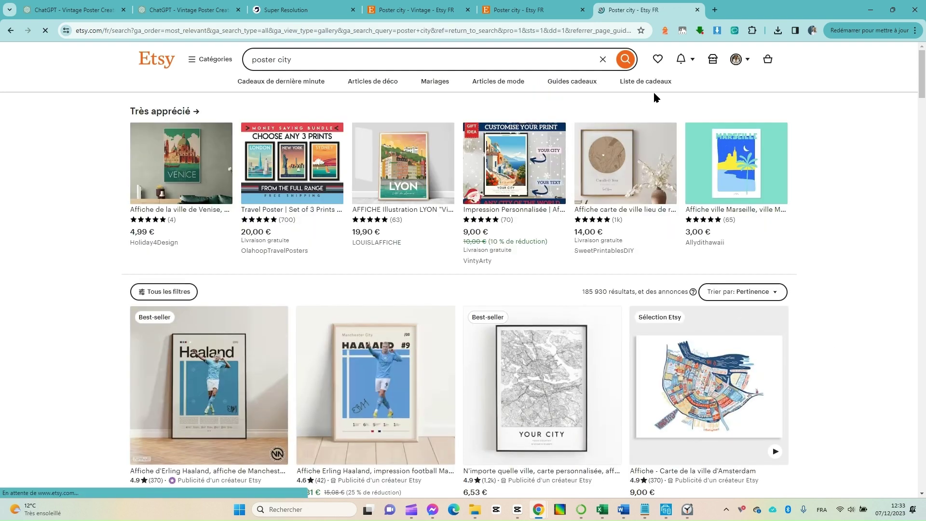
# Switch to the Vintage Poster Creator start page in ChatGPT and read its description
pyautogui.click(90, 6)
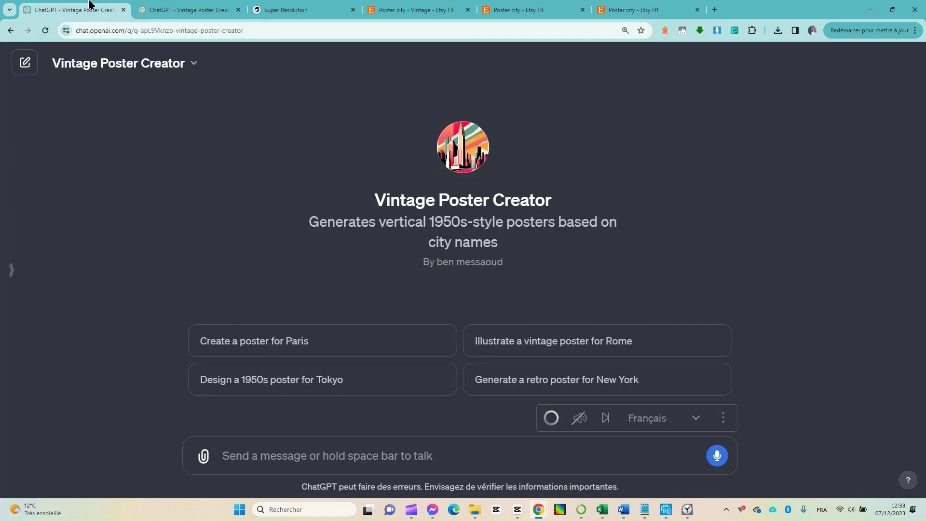
pyautogui.tripleClick(637, 234)
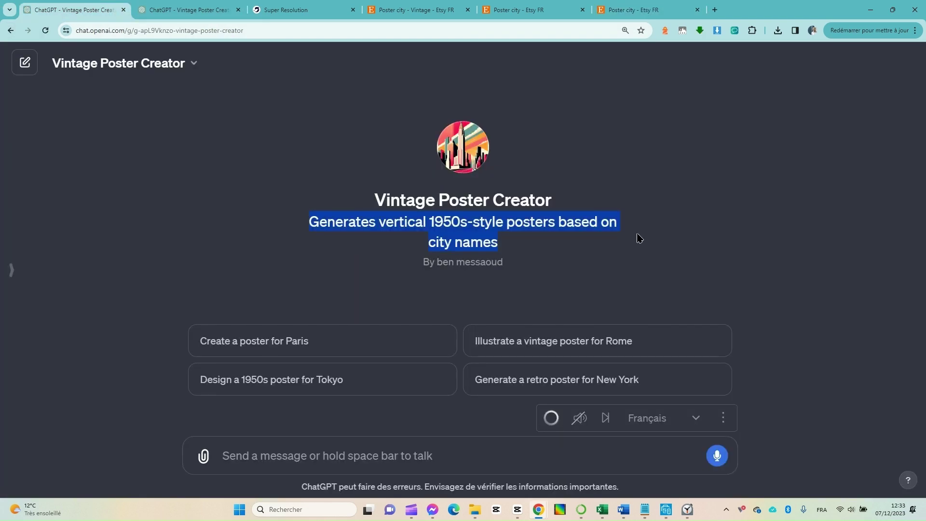
pyautogui.click(637, 235)
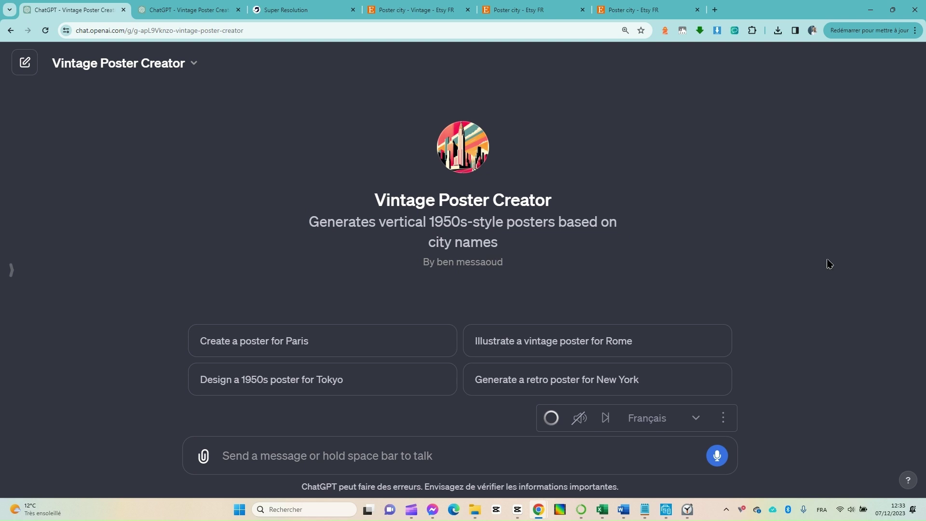